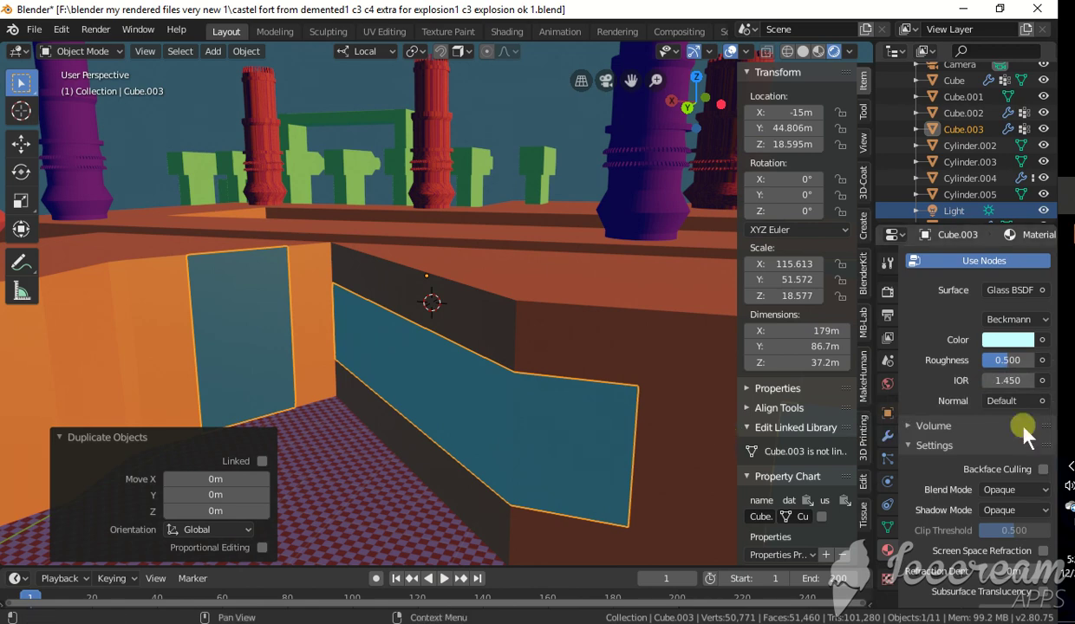
# Step: Make a single-user copy of Material.002 for the duplicated window object Cube.003
pyautogui.scroll(8, 1024, 427)
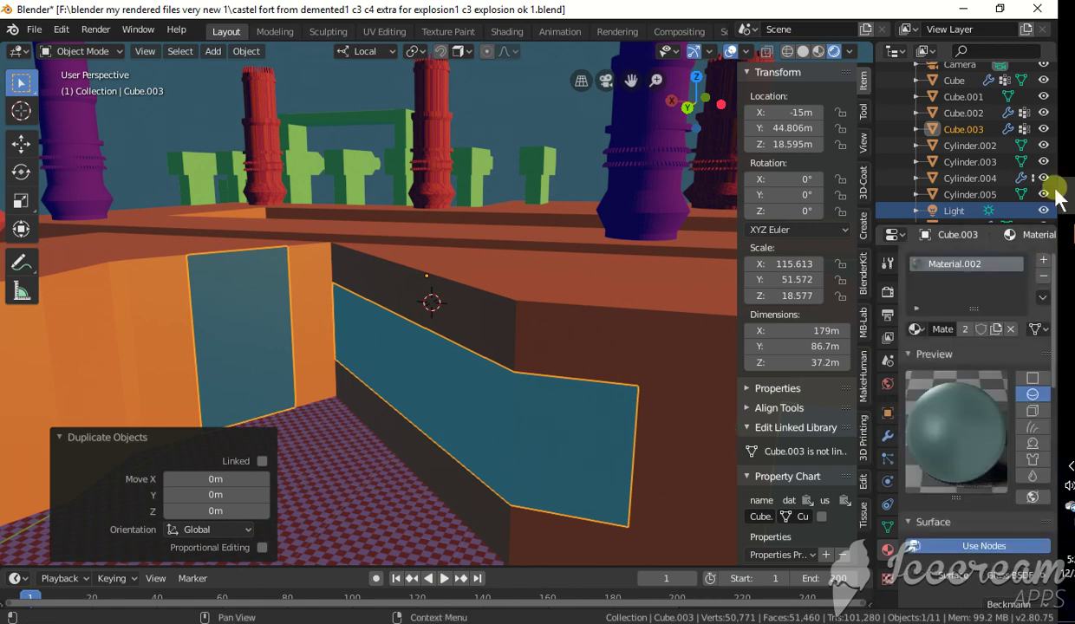
pyautogui.scroll(-8, 987, 326)
pyautogui.scroll(8, 987, 326)
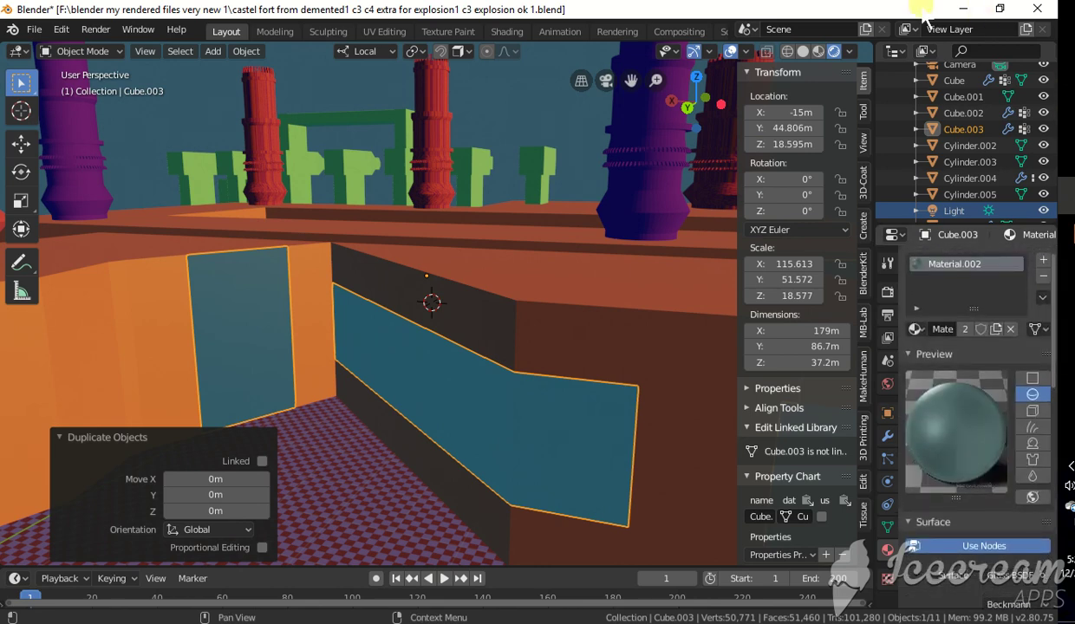
pyautogui.click(965, 329)
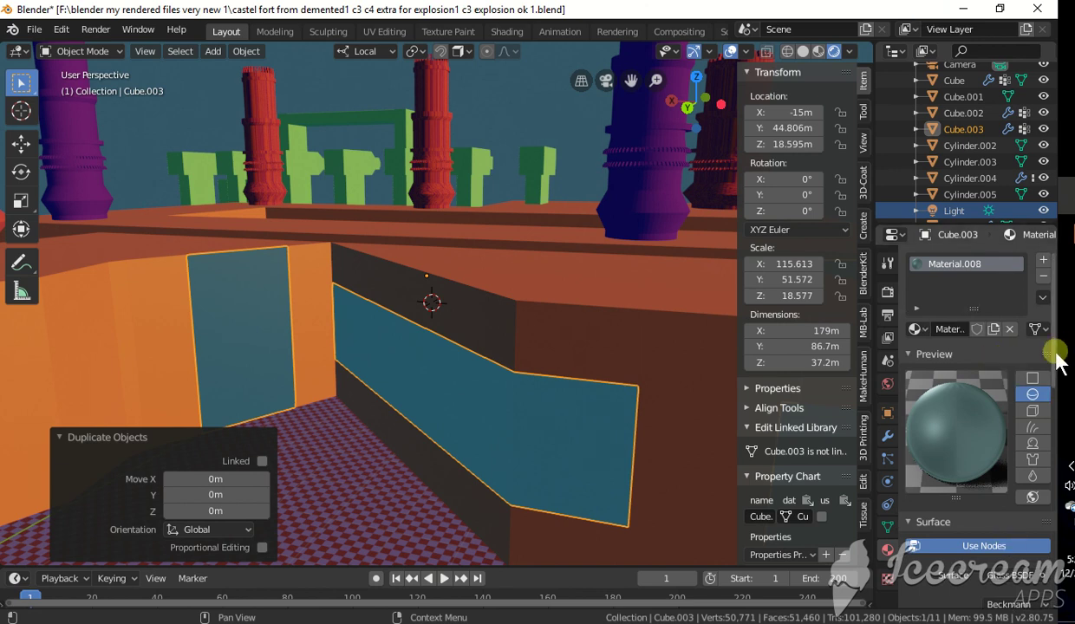
pyautogui.scroll(-1, 1064, 357)
pyautogui.scroll(1, 1065, 359)
pyautogui.scroll(-6, 1059, 416)
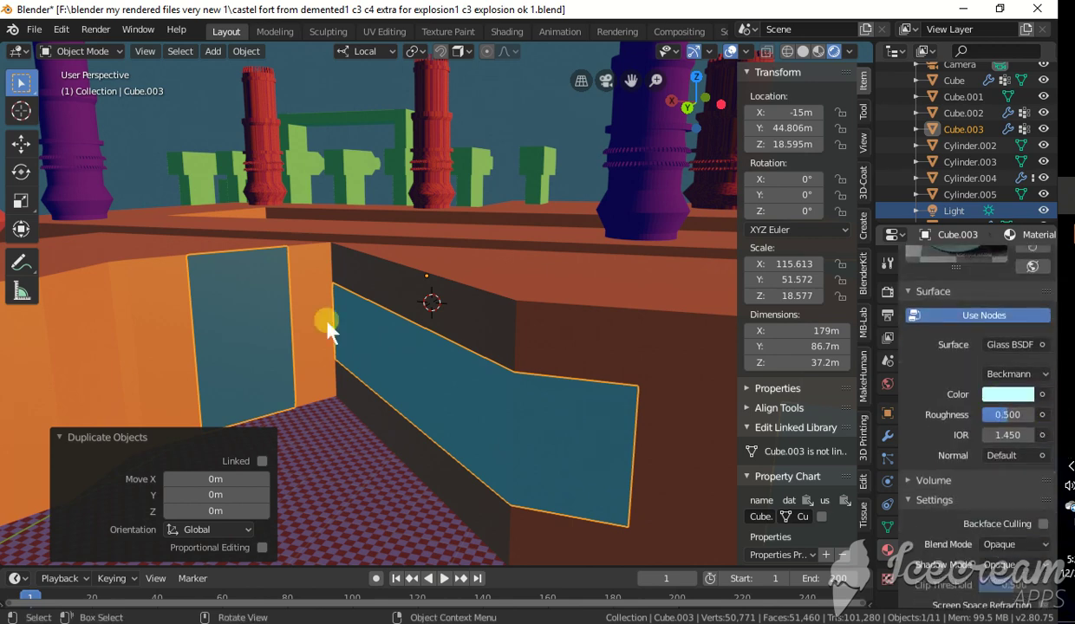
# Step: Make the object, object data and materials of the selected window object single-user
pyautogui.click(243, 53)
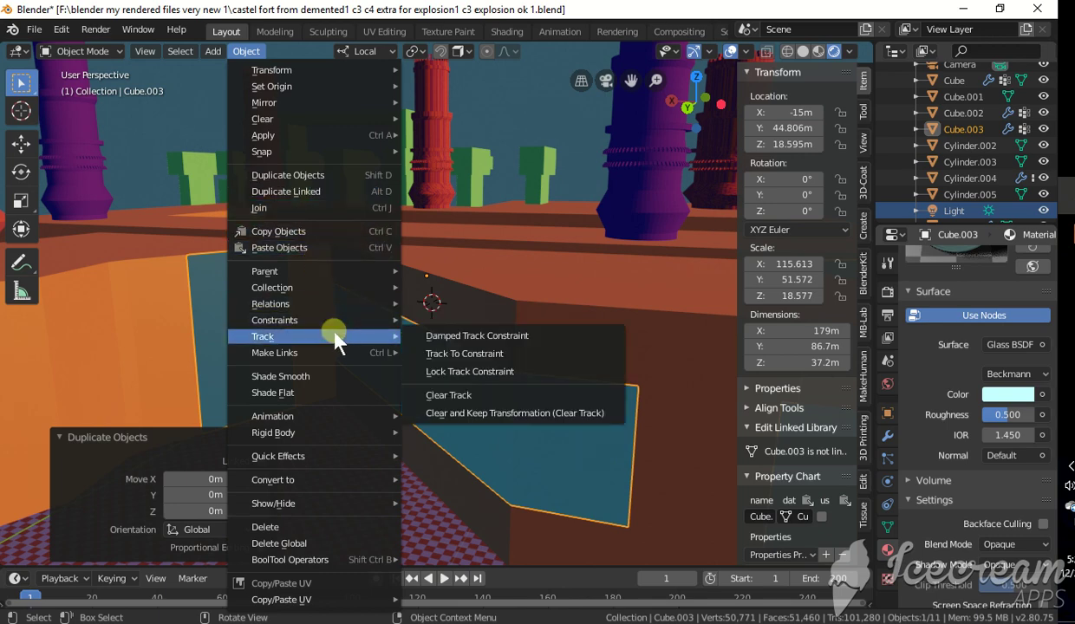
pyautogui.moveTo(354, 320)
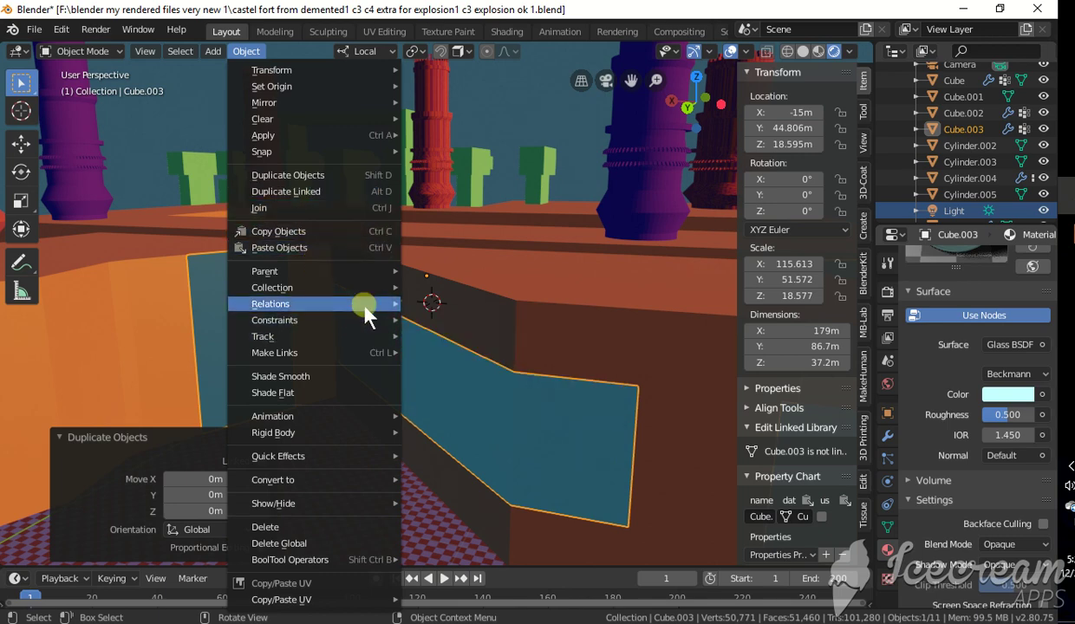
pyautogui.moveTo(485, 344)
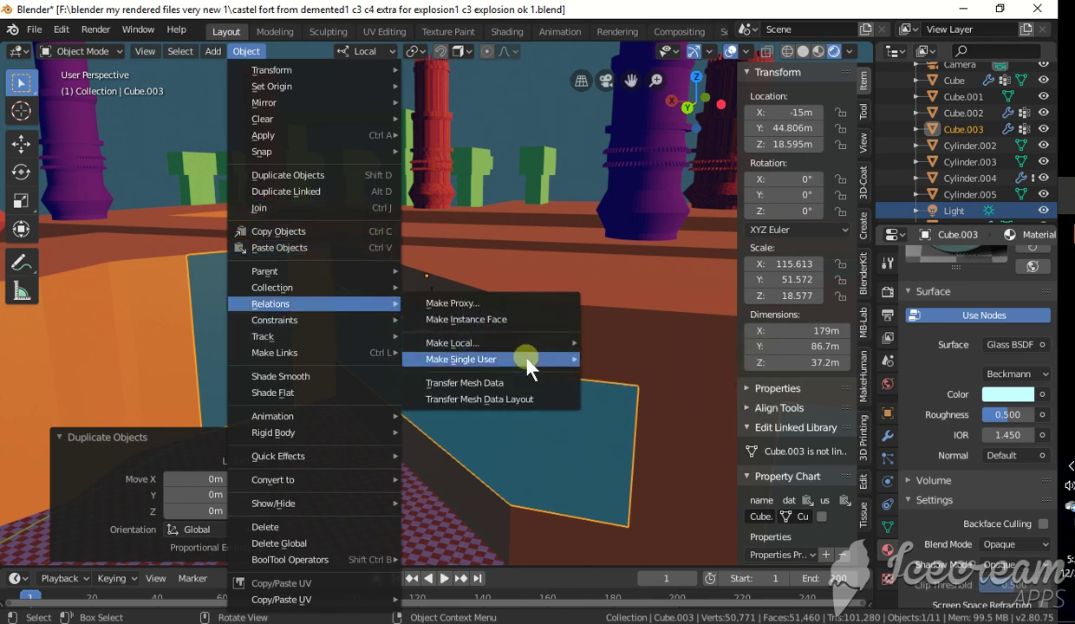
pyautogui.moveTo(525, 359)
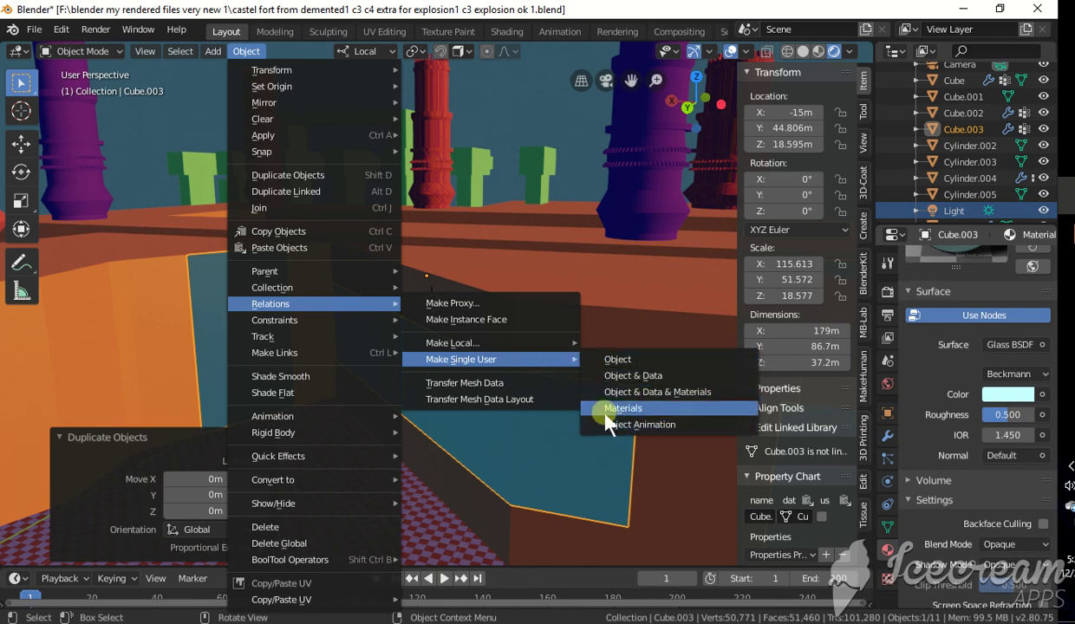
pyautogui.click(624, 393)
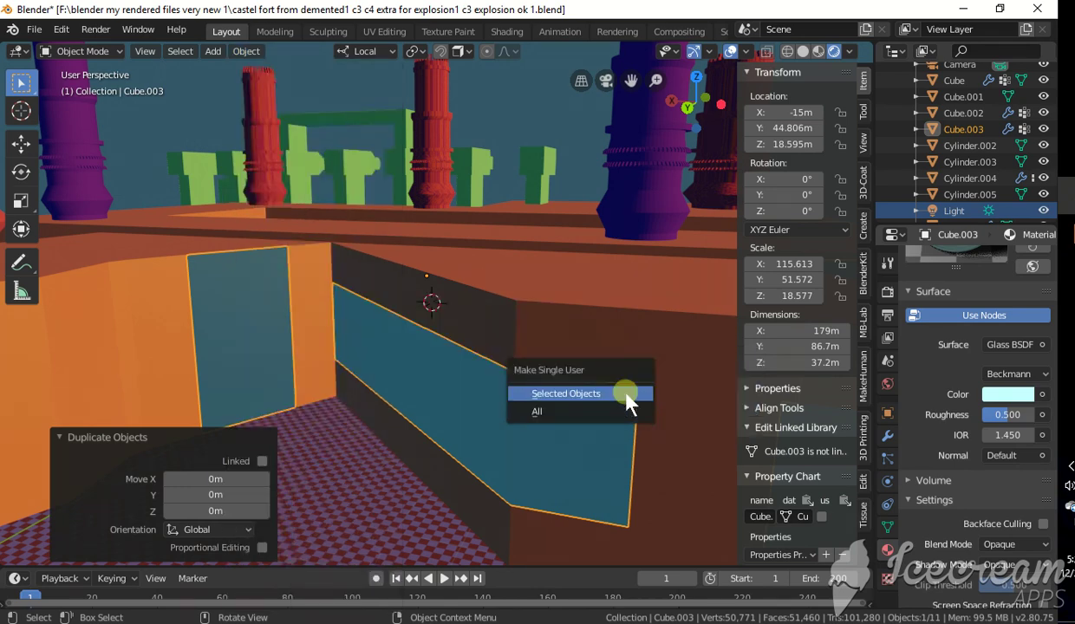
pyautogui.click(623, 395)
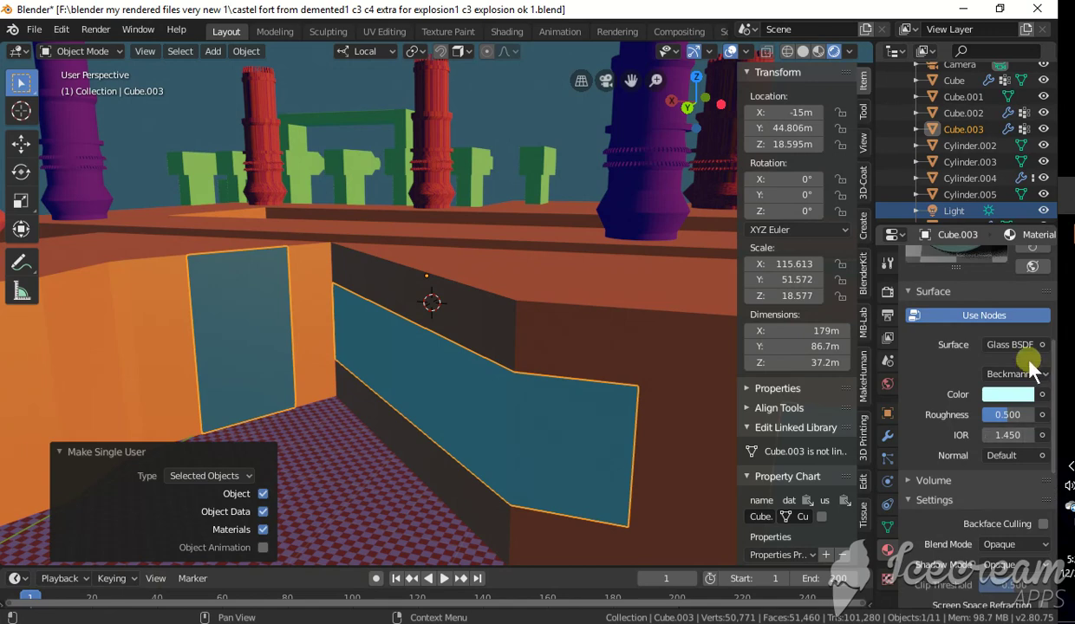
# Step: Change the window material's surface to Glossy BSDF and its colour to a medium green with hue 0.266 and saturation 0.804
pyautogui.click(1006, 346)
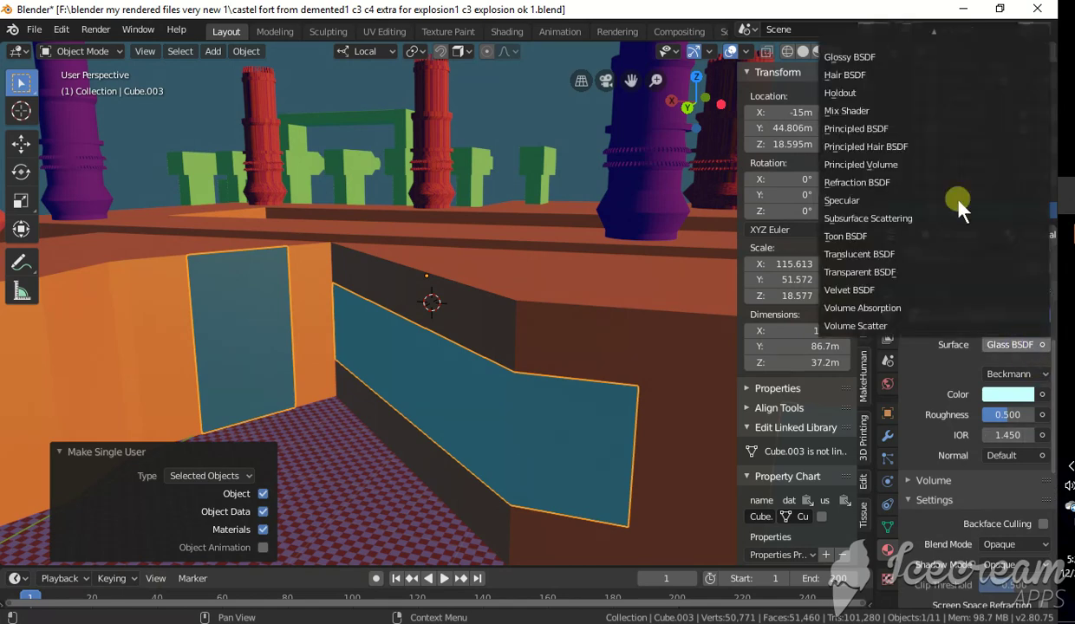
pyautogui.click(889, 57)
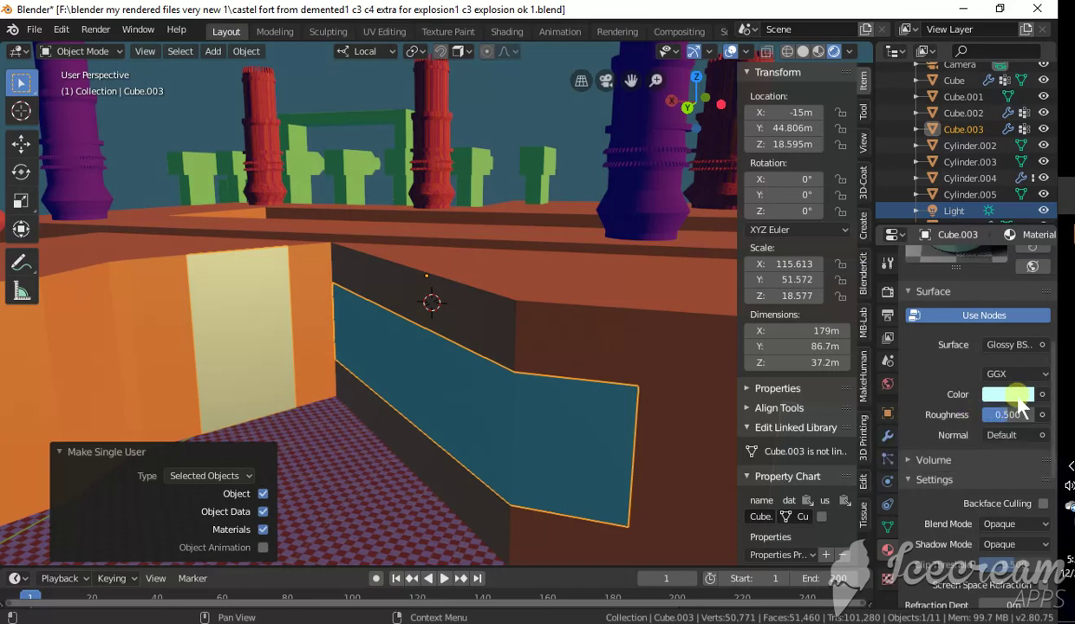
pyautogui.click(1007, 395)
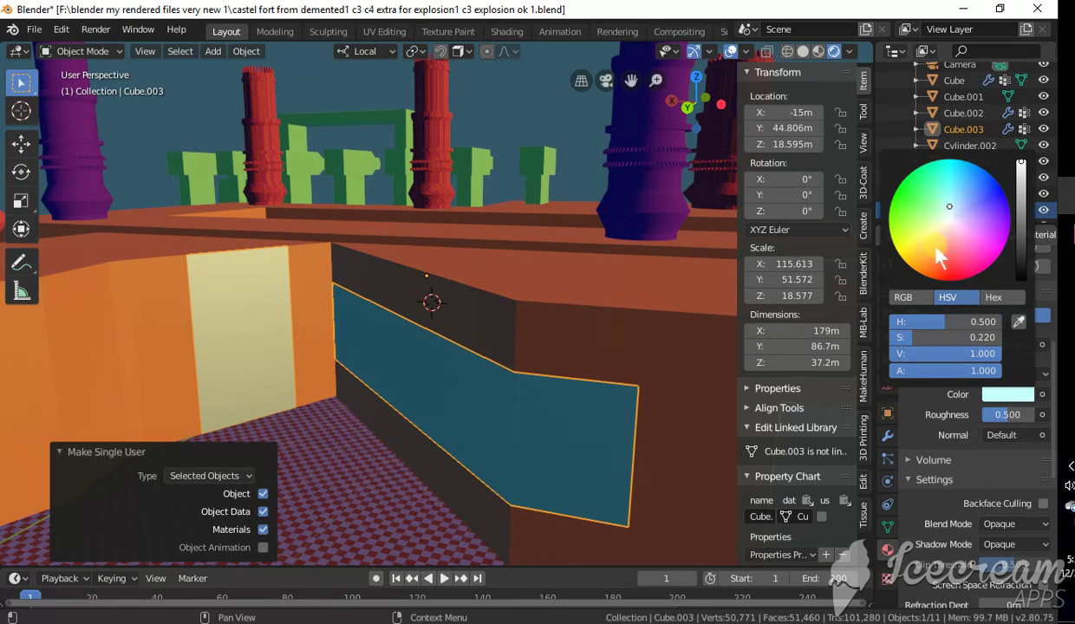
pyautogui.click(901, 215)
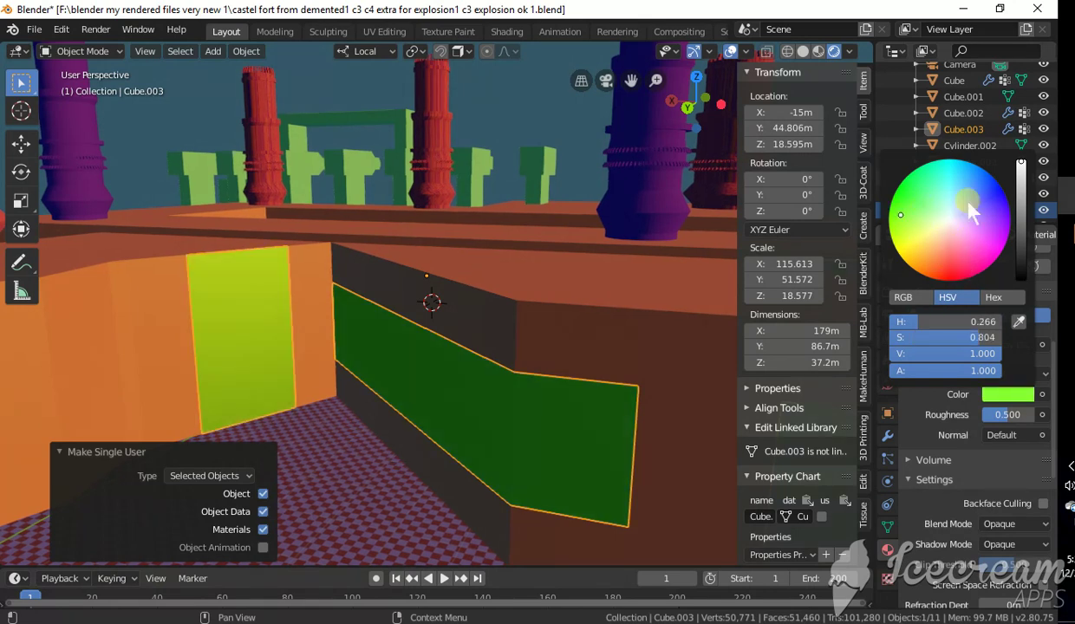
pyautogui.click(1022, 194)
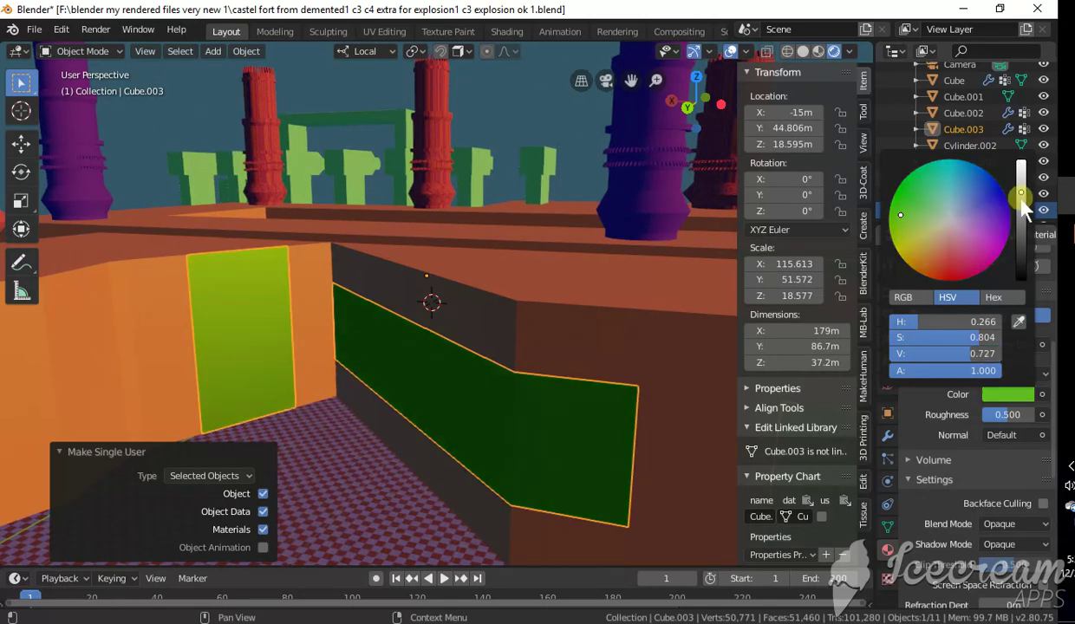
pyautogui.click(1023, 203)
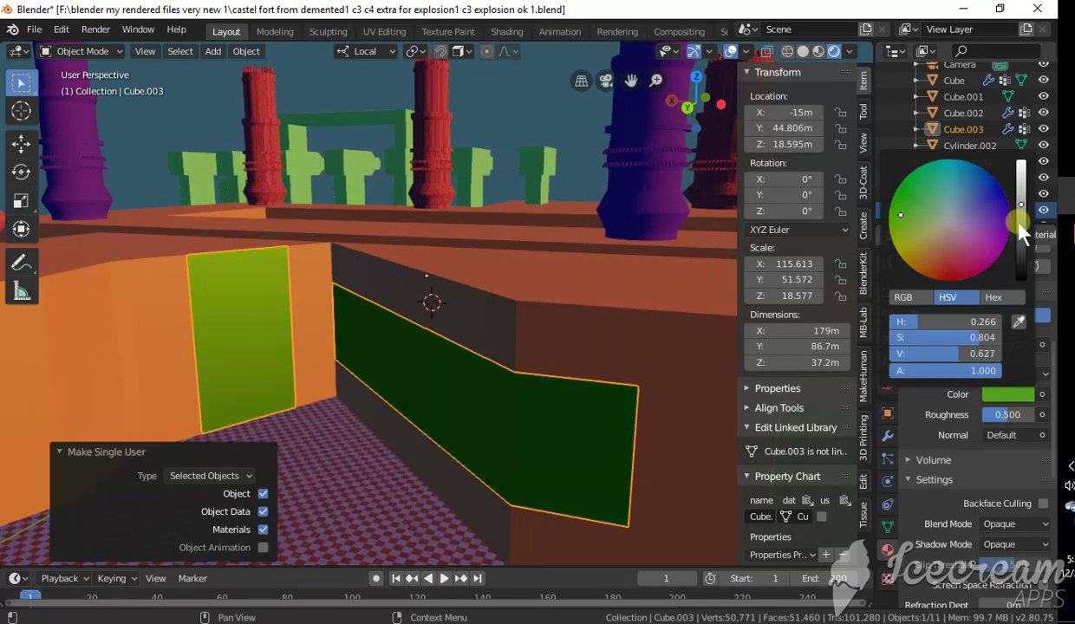
pyautogui.click(1022, 227)
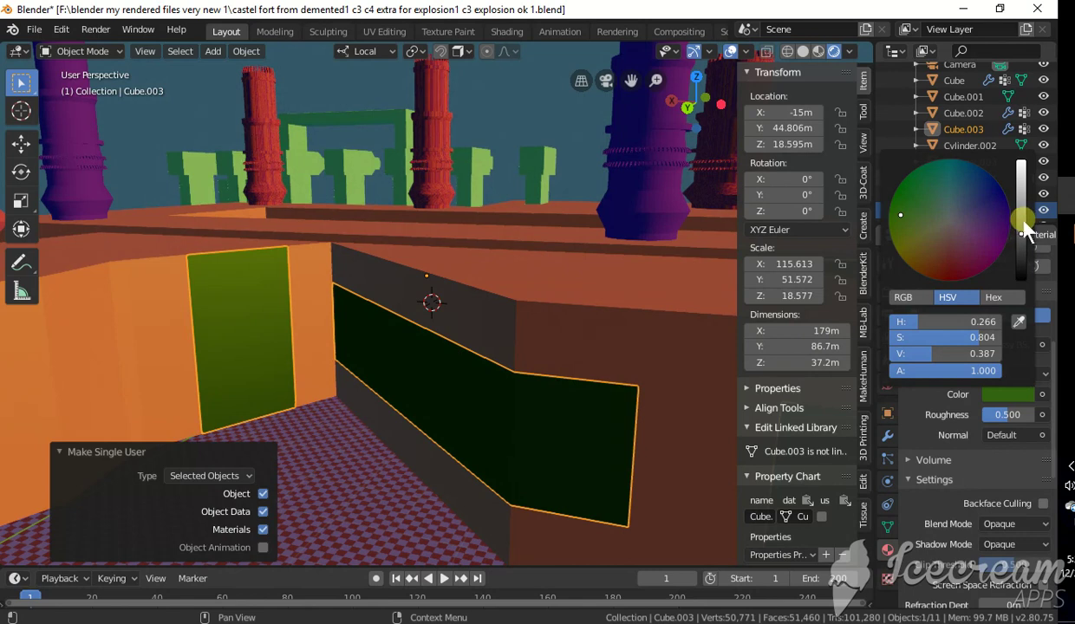
pyautogui.click(1023, 220)
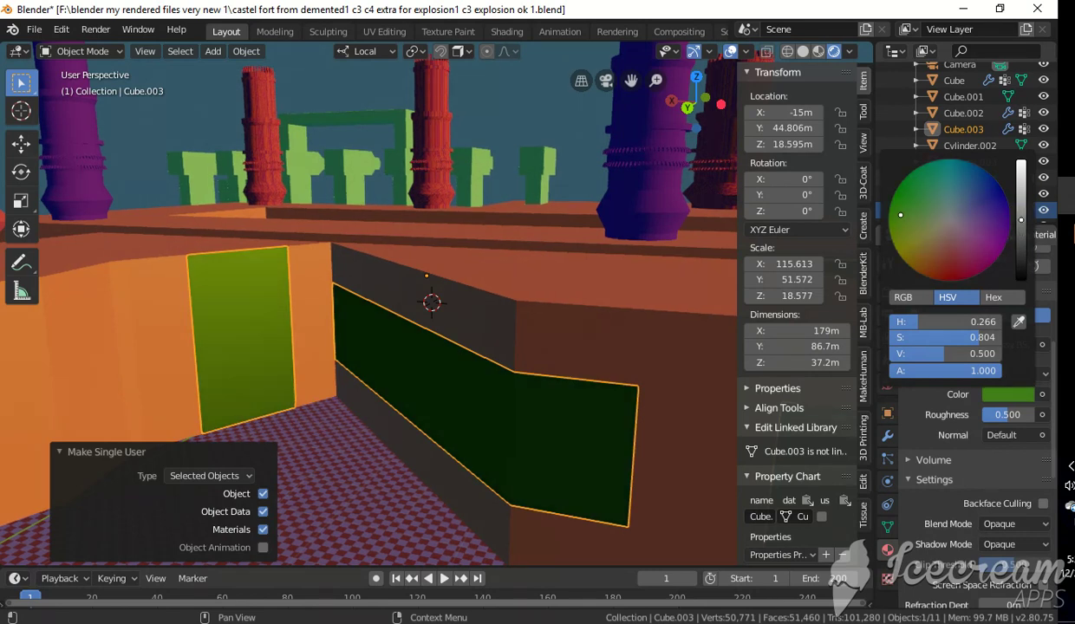
pyautogui.click(1022, 210)
pyautogui.click(1022, 211)
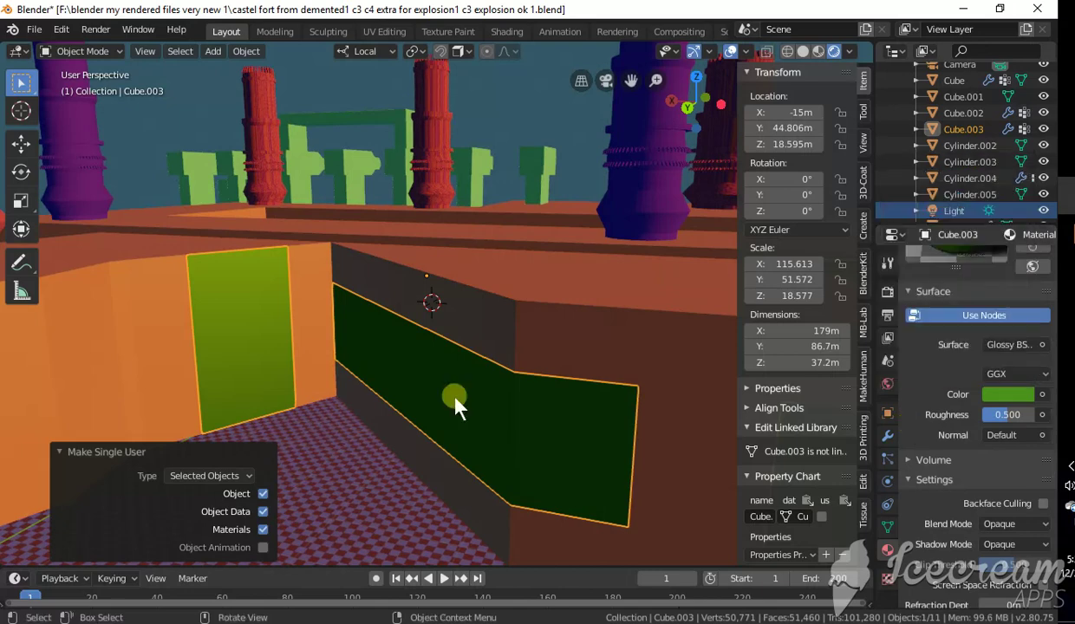
# Step: Add a Wireframe modifier to the window object Cube.003
pyautogui.scroll(-5, 454, 404)
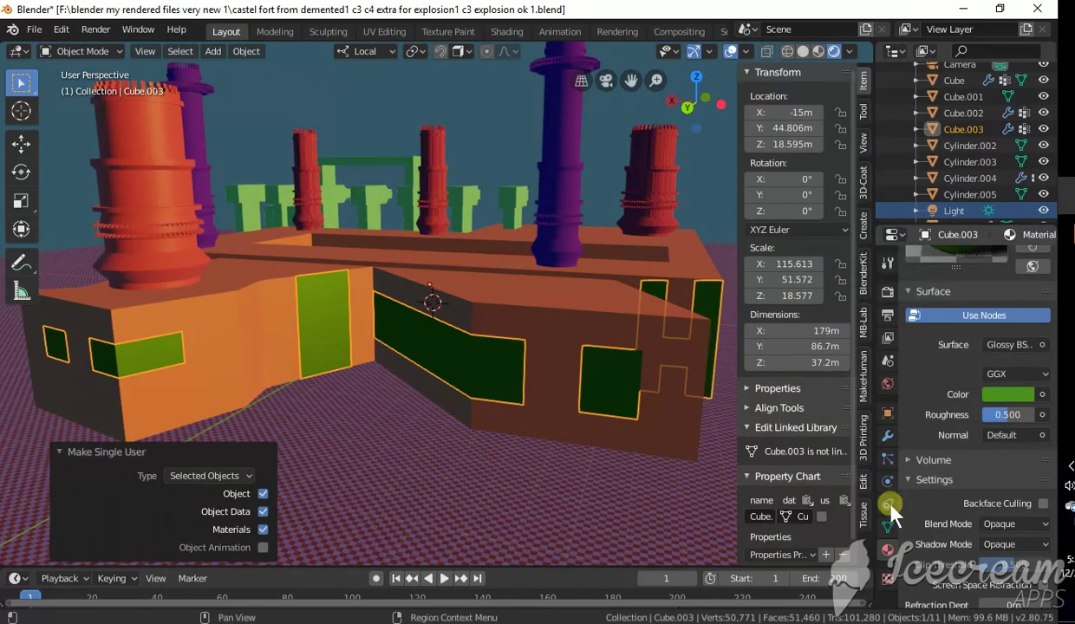
pyautogui.click(888, 435)
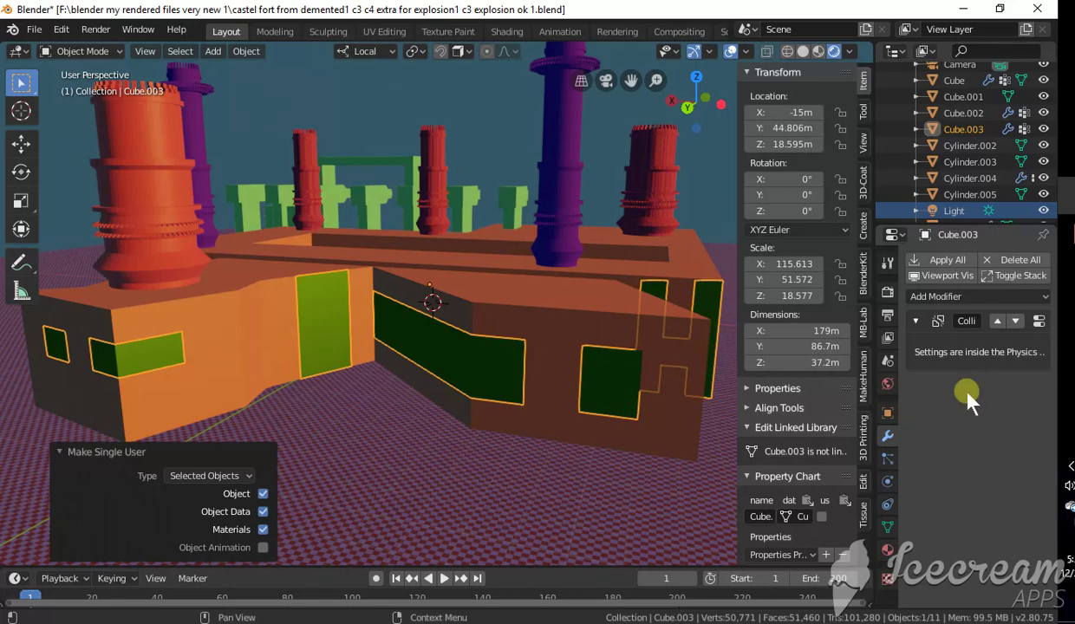
pyautogui.click(1045, 297)
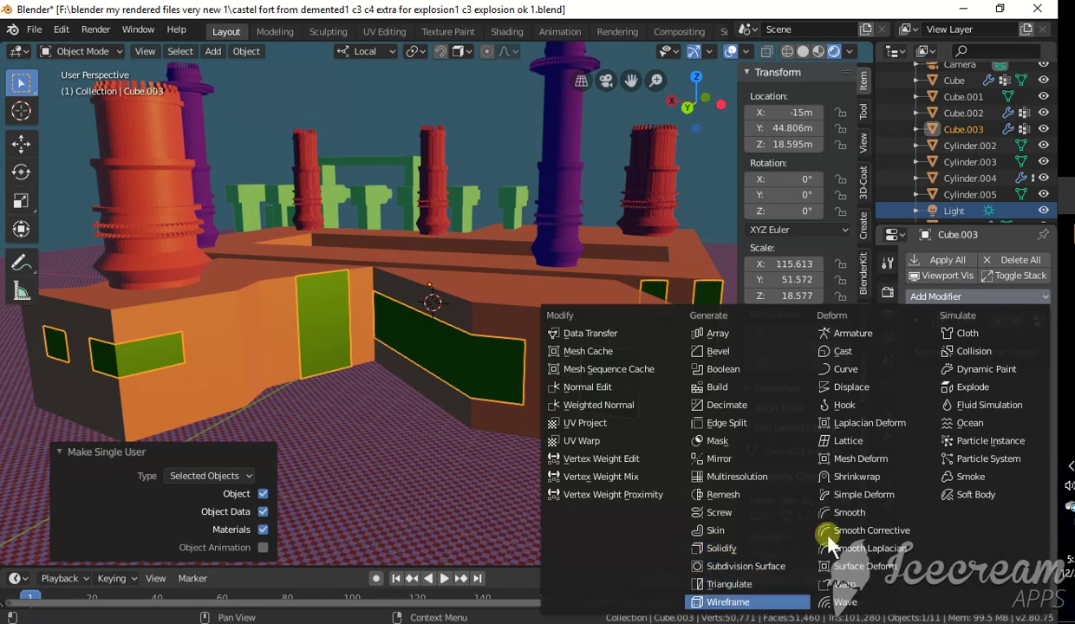
pyautogui.click(741, 602)
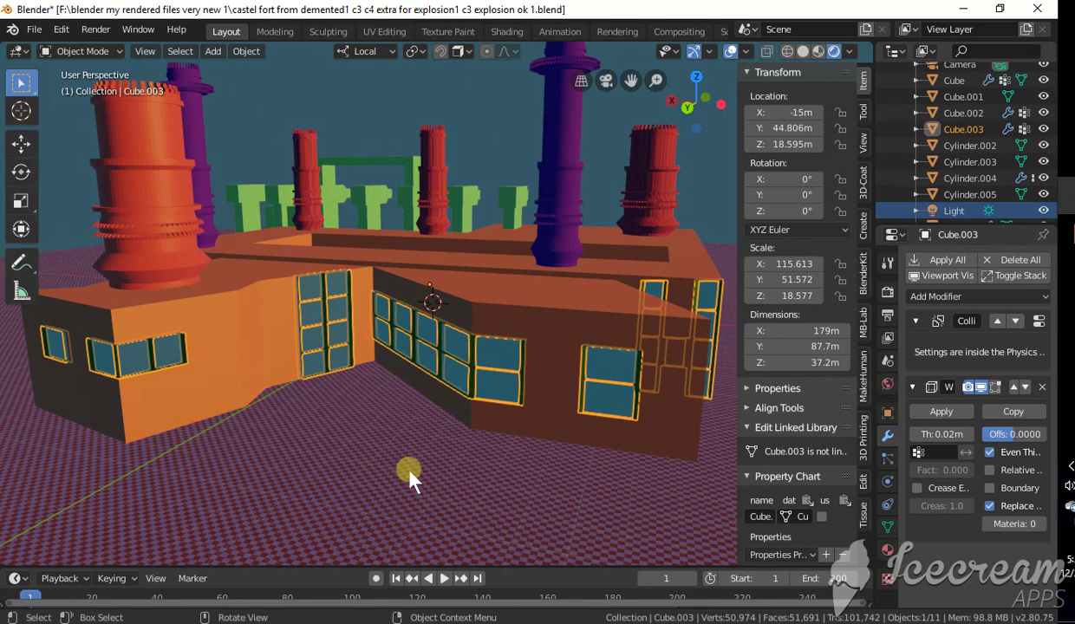
# Step: Add a Solidify modifier to the window frames, after the Wireframe modifier
pyautogui.scroll(2, 410, 472)
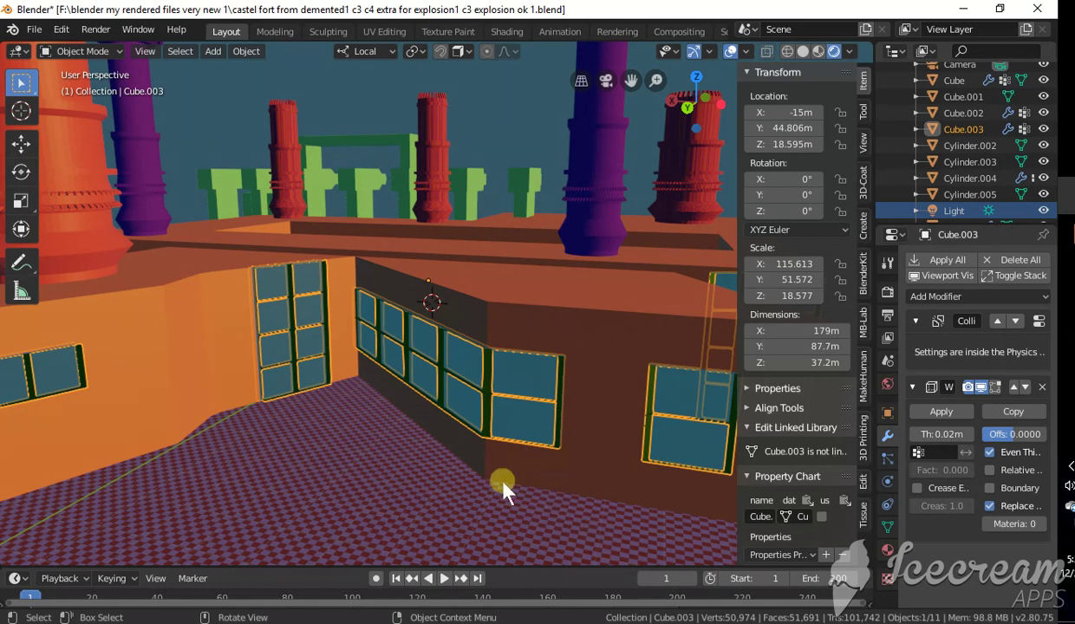
pyautogui.scroll(-5, 504, 482)
pyautogui.scroll(3, 509, 483)
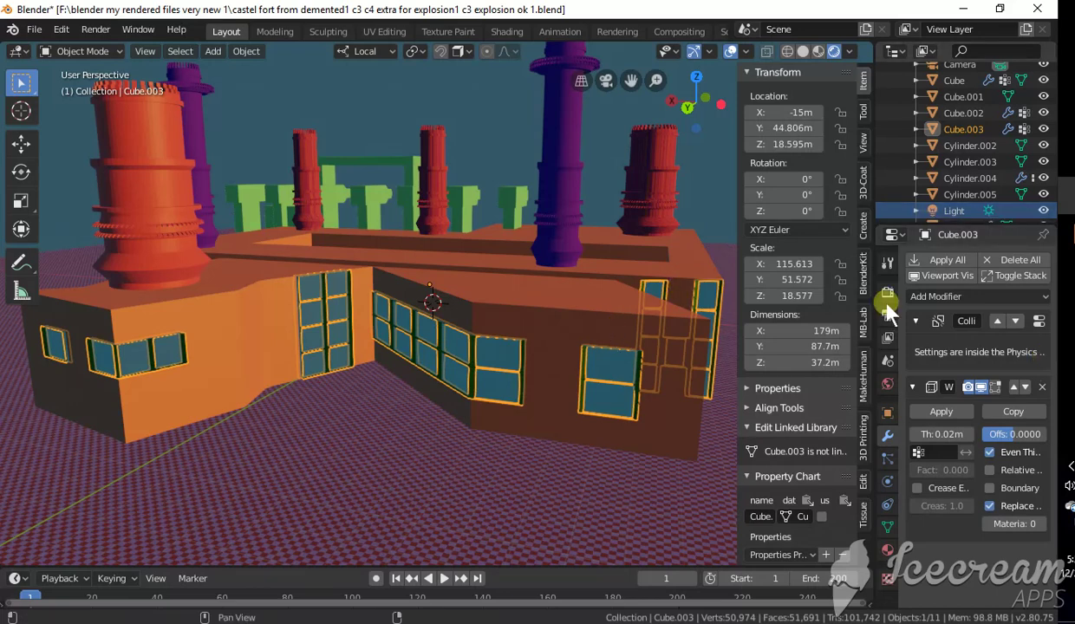
pyautogui.click(1041, 296)
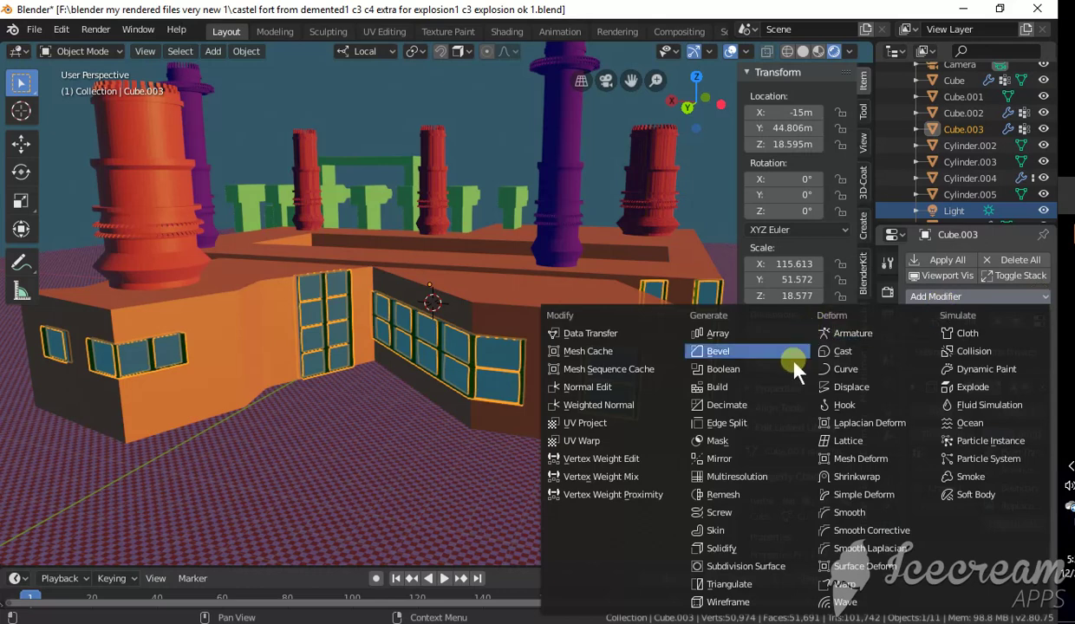
pyautogui.click(752, 544)
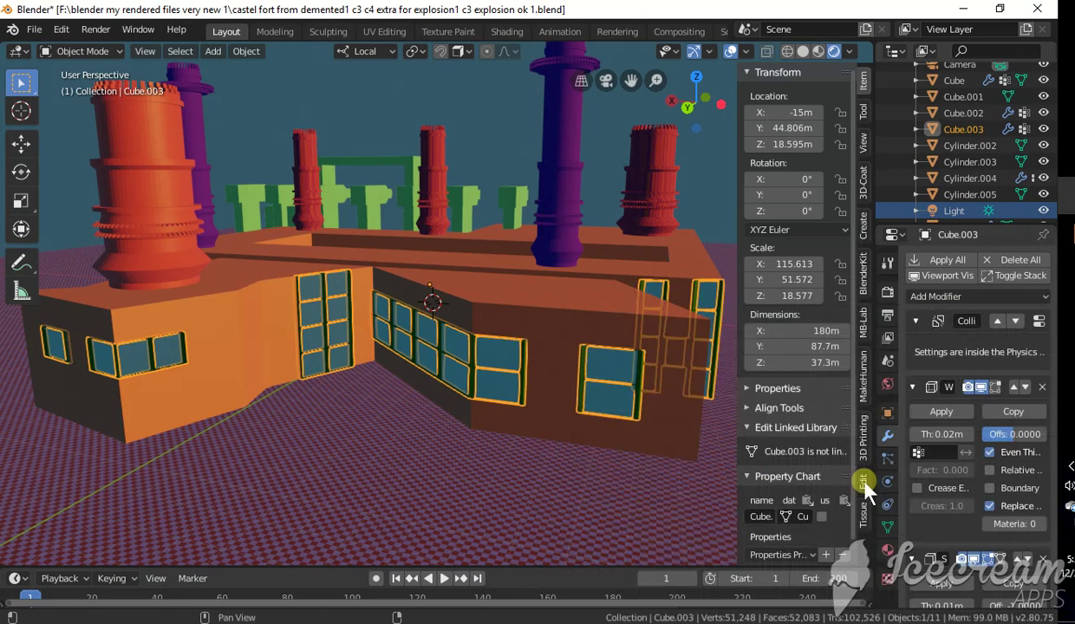
# Step: Try a Solidify thickness of 0.09 m on the window frames
pyautogui.scroll(-5, 971, 433)
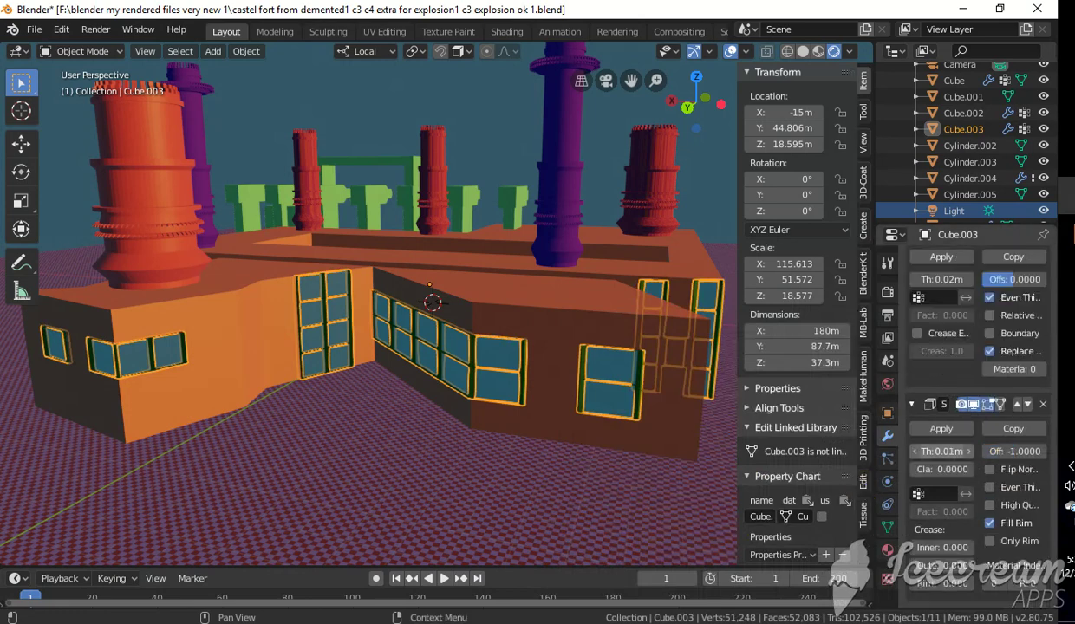
pyautogui.click(958, 451)
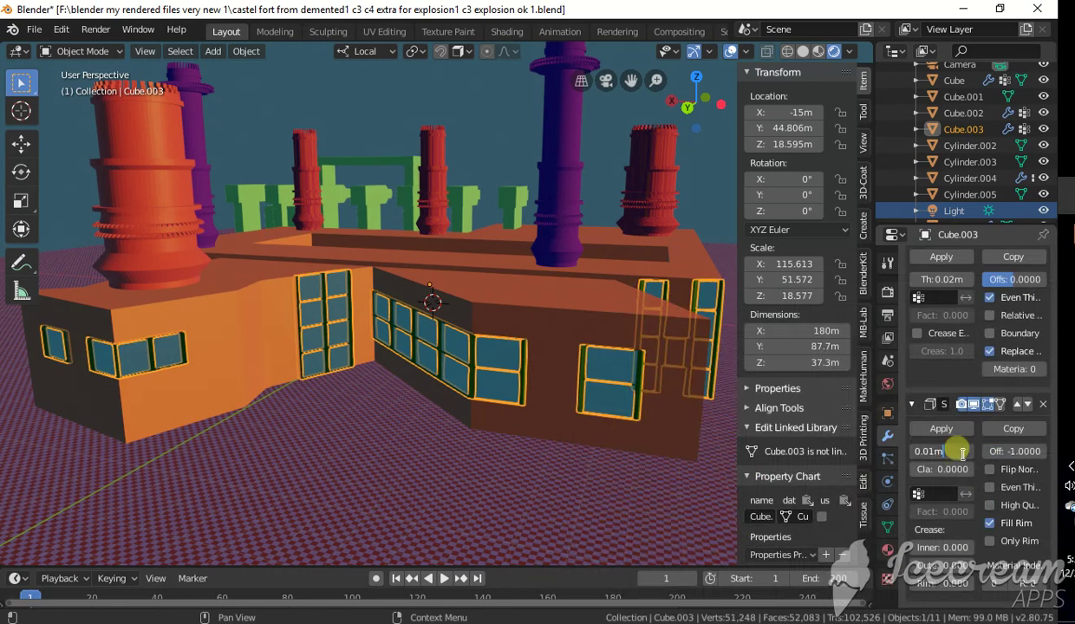
pyautogui.press('BackSpace')
pyautogui.press('BackSpace')
pyautogui.write('9')
pyautogui.press('Return')
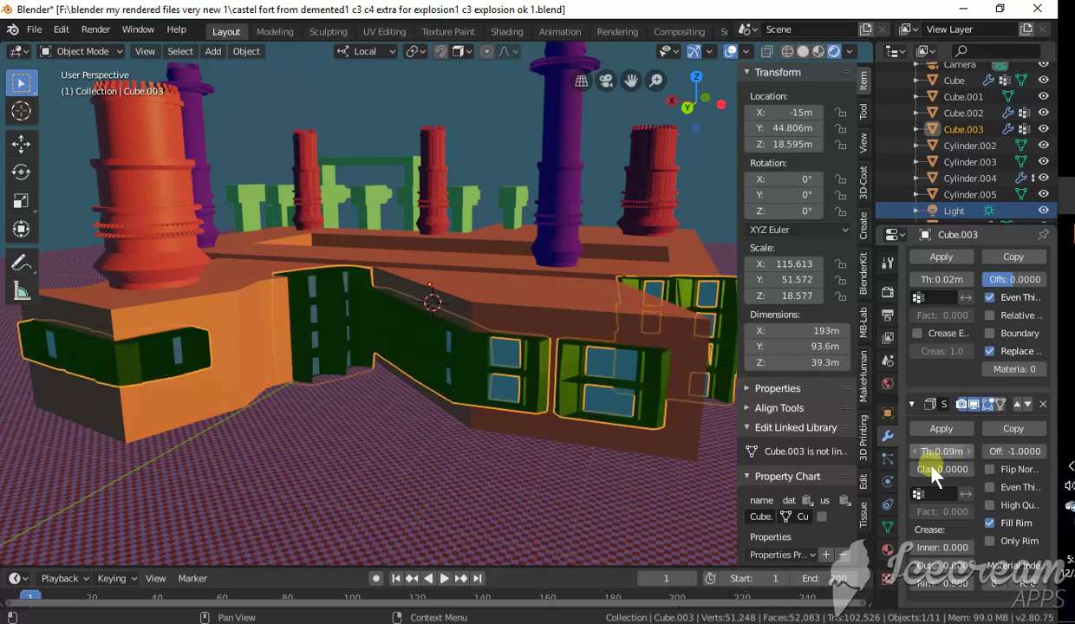
# Step: Set the window frames' Solidify thickness to 0.024 m and check the frames around the building
pyautogui.doubleClick(966, 452)
pyautogui.press('BackSpace')
pyautogui.press('BackSpace')
pyautogui.press('Return')
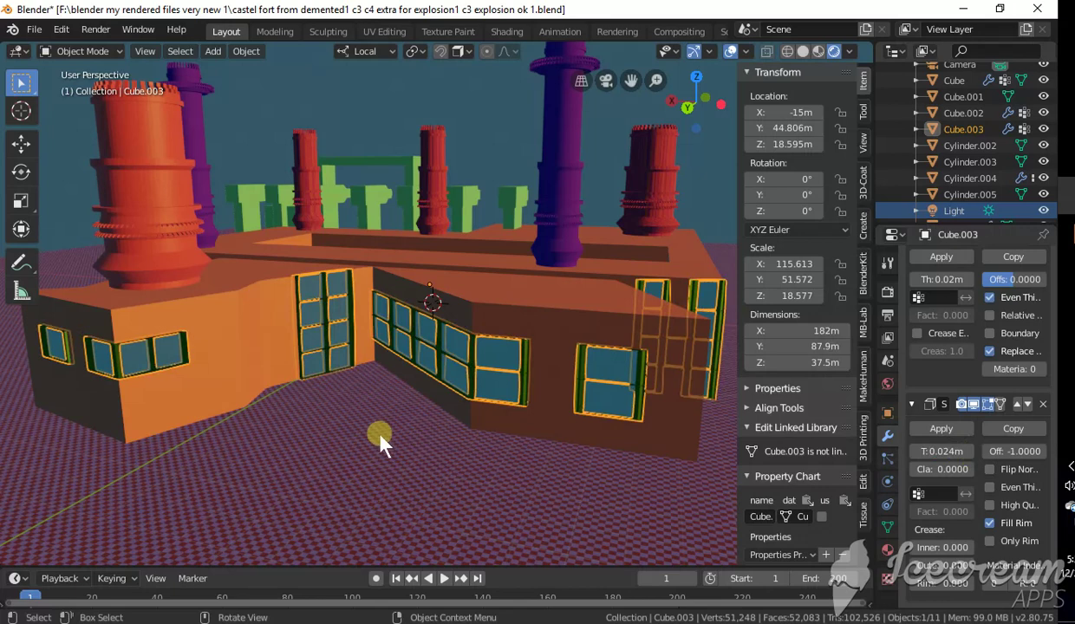
pyautogui.moveTo(381, 441); pyautogui.dragTo(354, 434, button='middle')
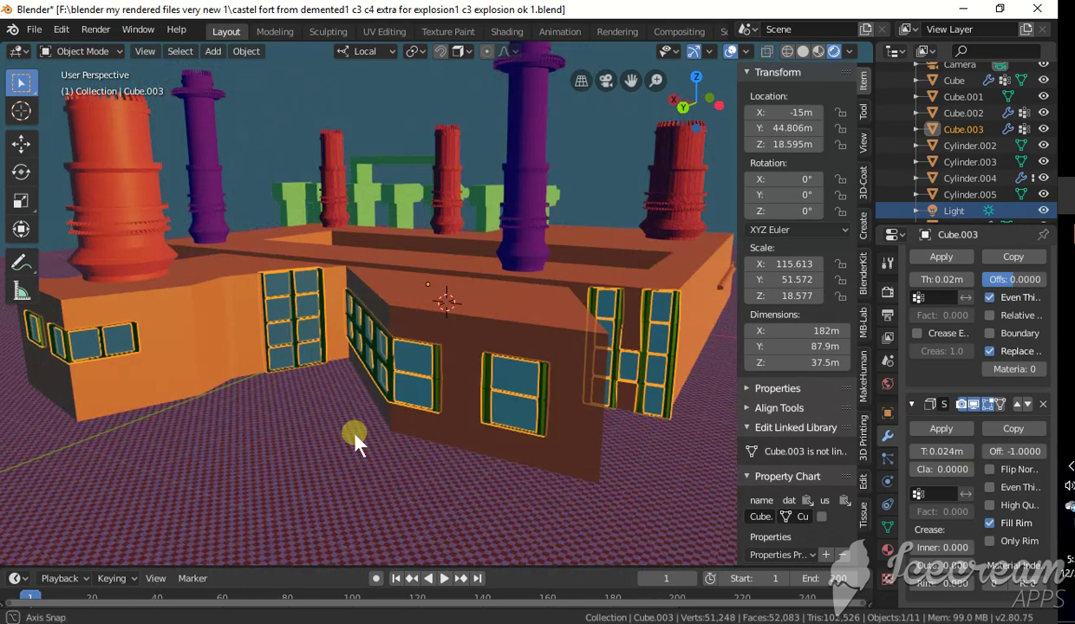
pyautogui.moveTo(356, 440); pyautogui.dragTo(485, 427, button='middle')
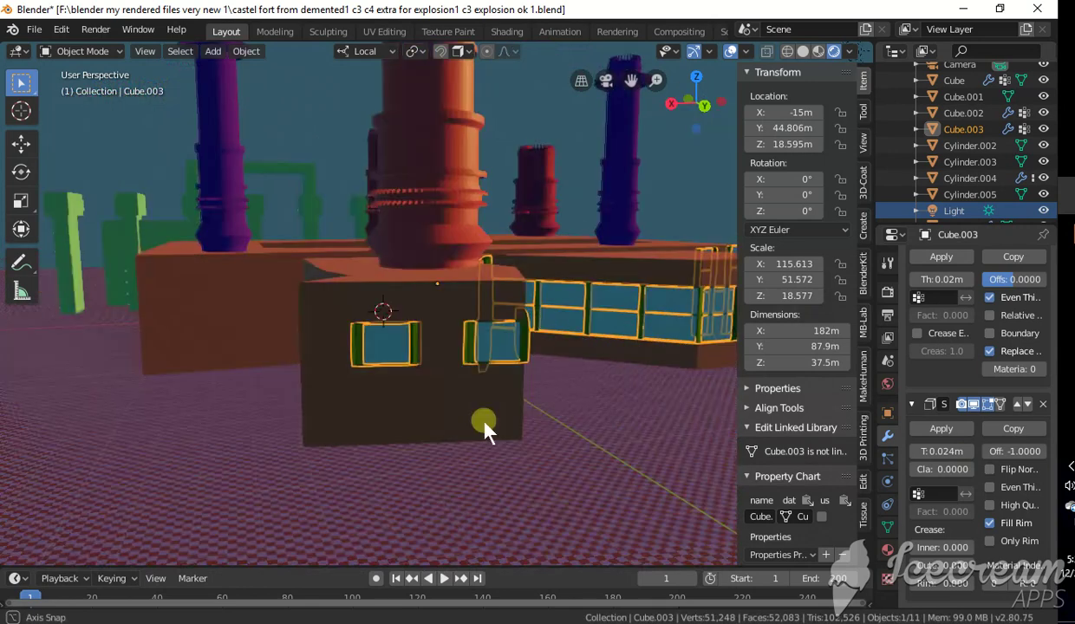
pyautogui.moveTo(485, 427); pyautogui.dragTo(371, 427, button='middle')
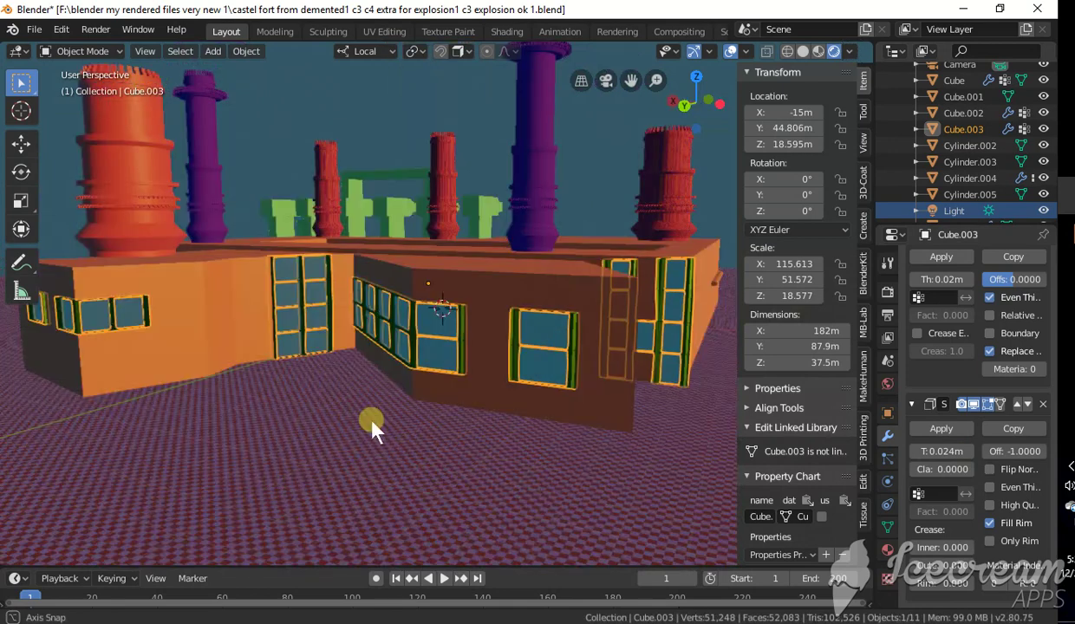
pyautogui.moveTo(371, 427); pyautogui.dragTo(418, 403, button='middle')
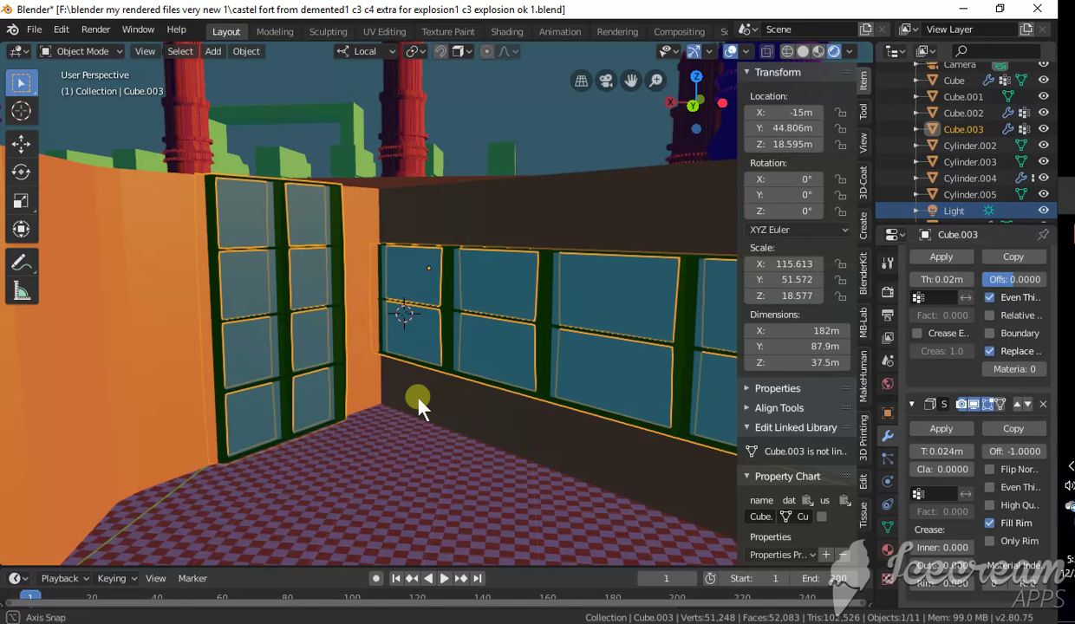
# Step: Inspect the green window frames around the castle fort from several sides and save the file
pyautogui.moveTo(418, 402); pyautogui.dragTo(380, 400, button='middle')
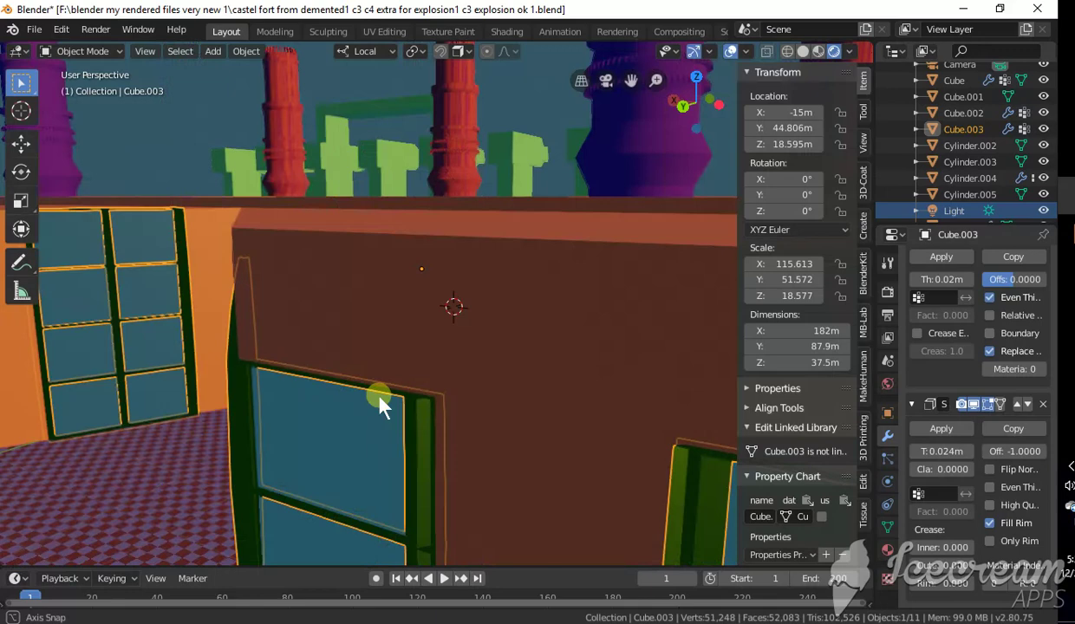
pyautogui.moveTo(380, 397); pyautogui.dragTo(380, 399, button='middle')
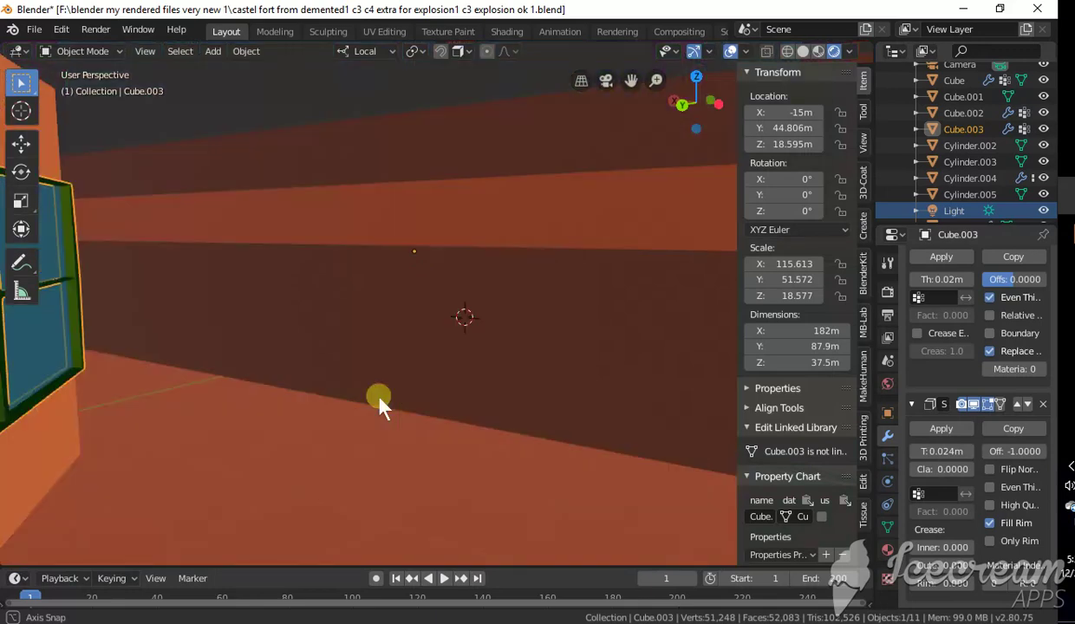
pyautogui.moveTo(379, 401); pyautogui.dragTo(396, 409, button='middle')
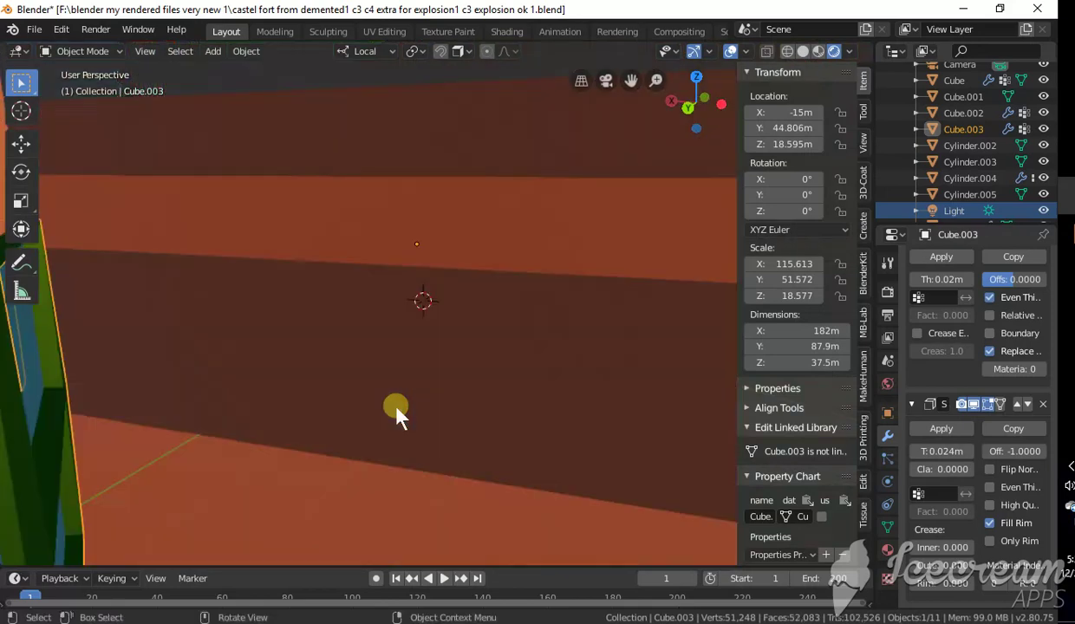
pyautogui.moveTo(397, 415); pyautogui.dragTo(410, 407, button='middle')
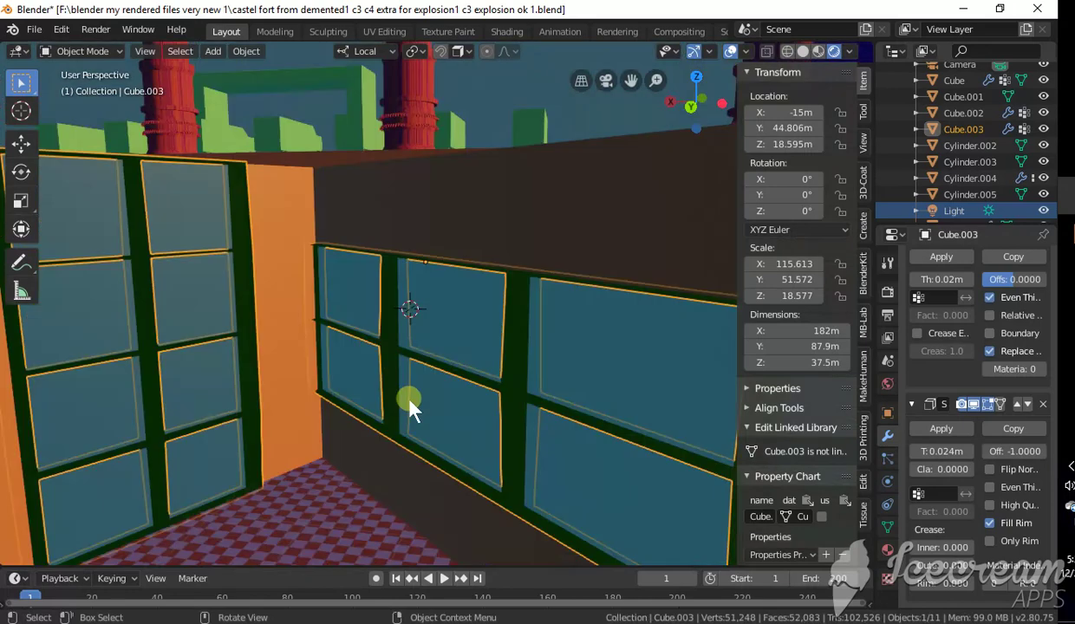
pyautogui.moveTo(408, 401); pyautogui.dragTo(379, 405, button='middle')
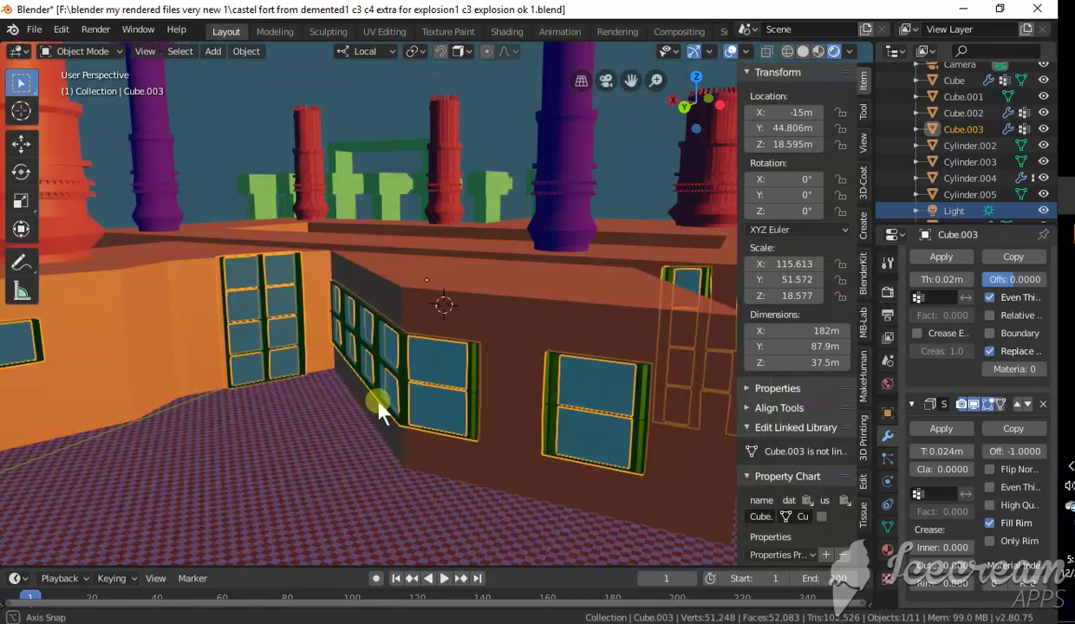
pyautogui.click(34, 29)
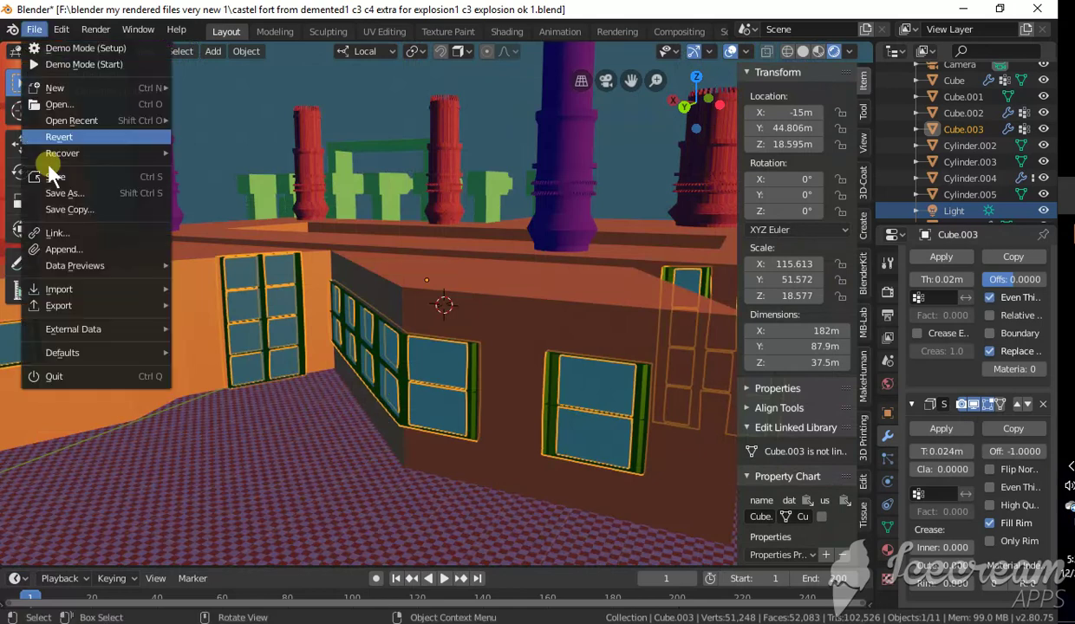
pyautogui.click(52, 176)
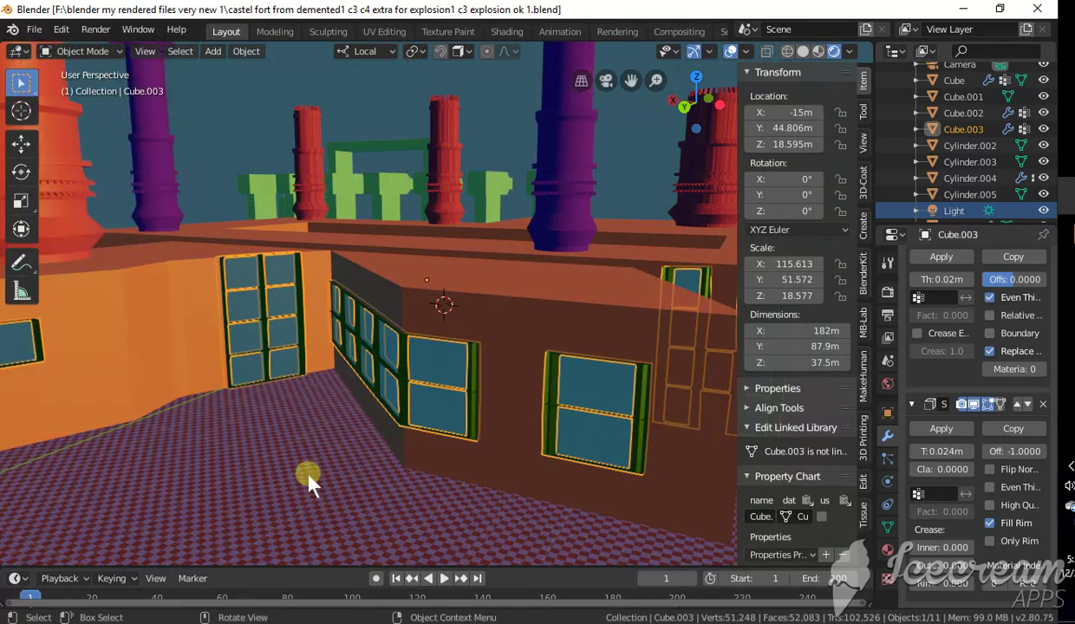
# Step: Select the castle fort building (Cube) on its side with the small windows that have no frames
pyautogui.moveTo(309, 485)
pyautogui.mouseDown(button='middle')
pyautogui.moveTo(496, 488)
pyautogui.moveTo(321, 493)
pyautogui.mouseUp(button='middle')
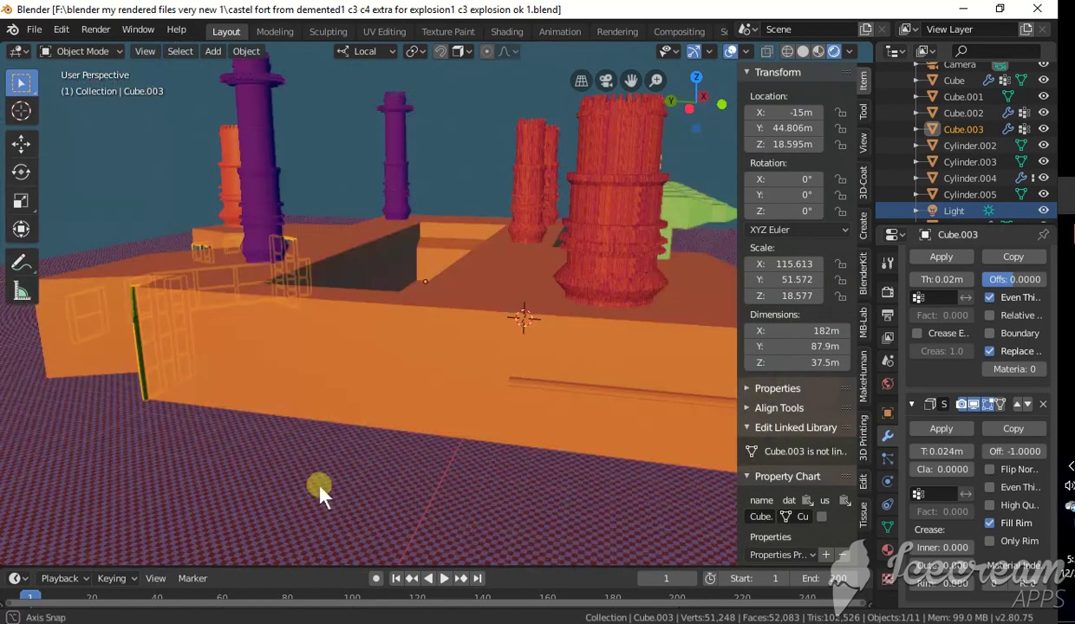
pyautogui.moveTo(319, 494); pyautogui.dragTo(434, 477, button='middle')
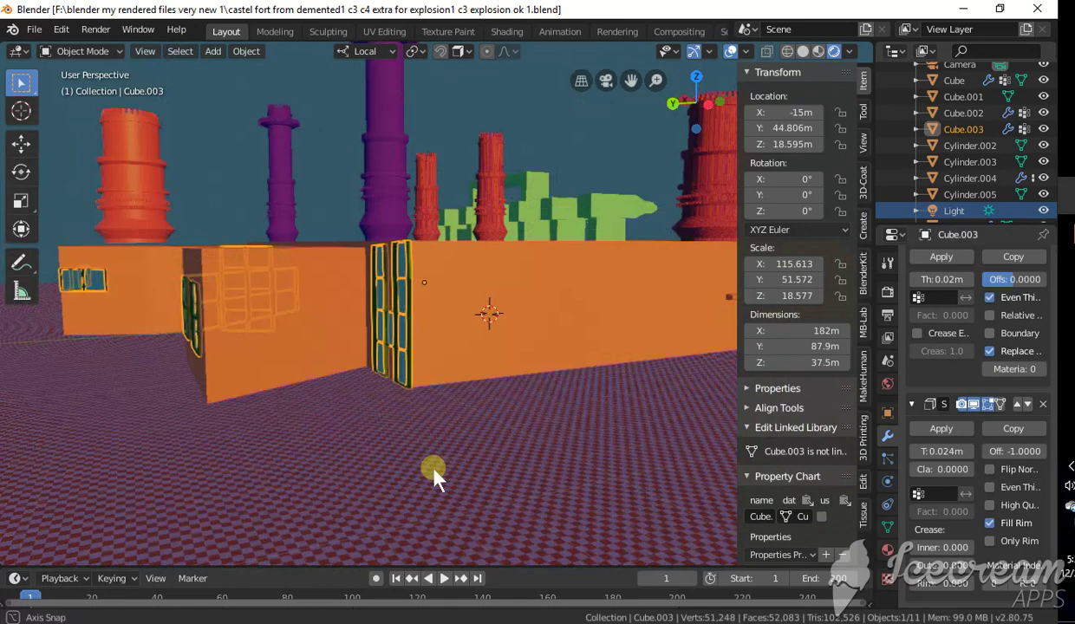
pyautogui.moveTo(434, 474); pyautogui.dragTo(111, 479, button='middle')
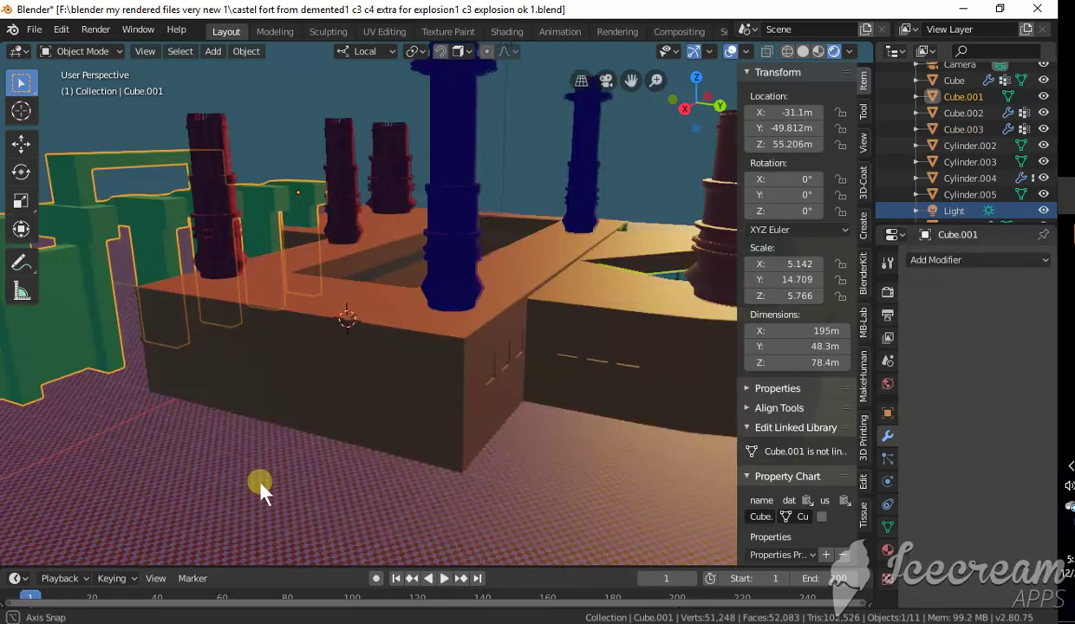
pyautogui.moveTo(260, 488); pyautogui.dragTo(347, 425, button='middle')
pyautogui.click(357, 409)
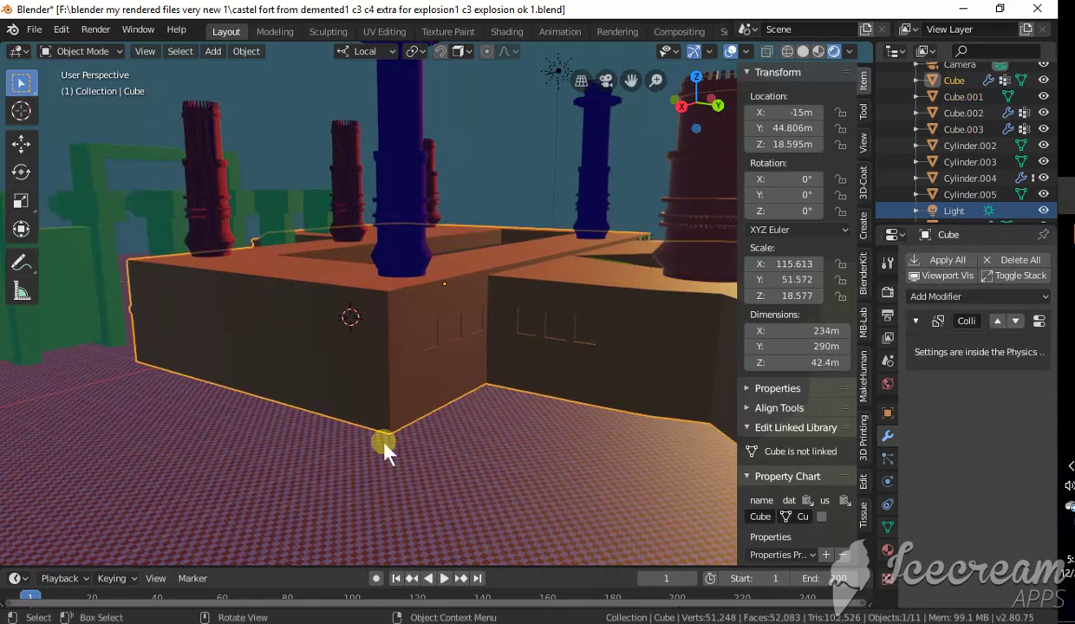
pyautogui.moveTo(385, 447); pyautogui.dragTo(903, 539, button='middle')
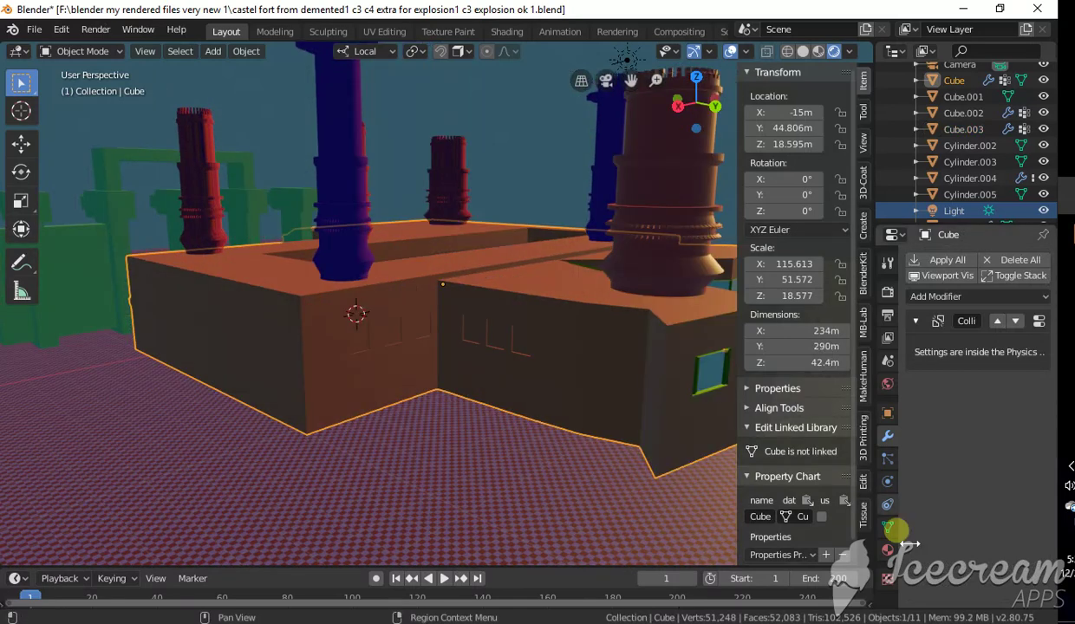
# Step: Select the building's window faces in Edit Mode through the vertex group named Group
pyautogui.click(888, 527)
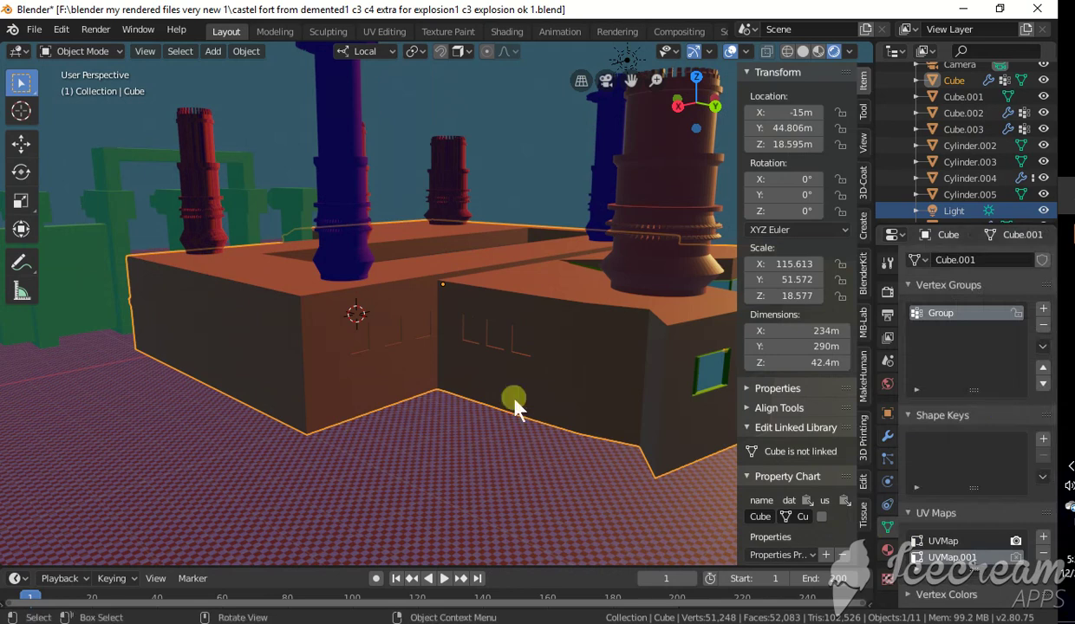
pyautogui.scroll(-2, 1054, 368)
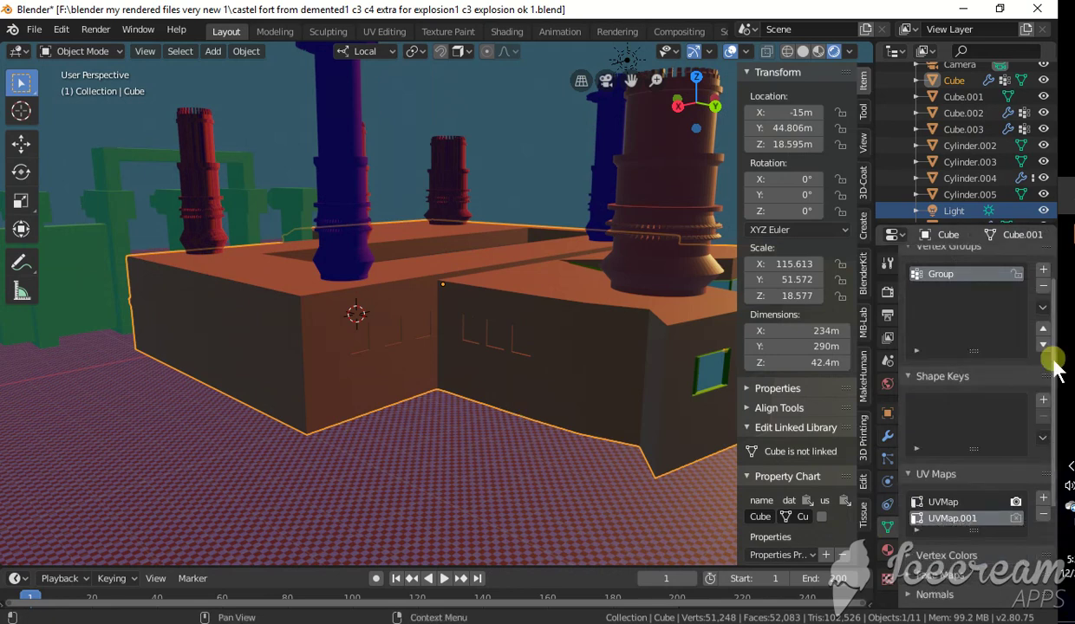
pyautogui.moveTo(1053, 364); pyautogui.dragTo(1043, 432)
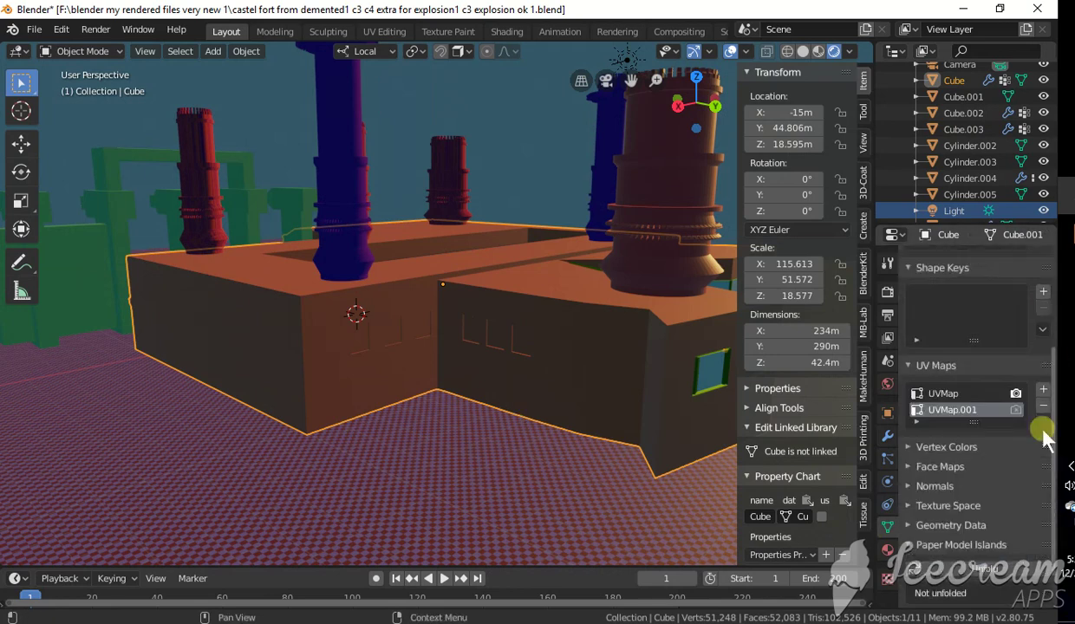
pyautogui.scroll(-1, 1043, 438)
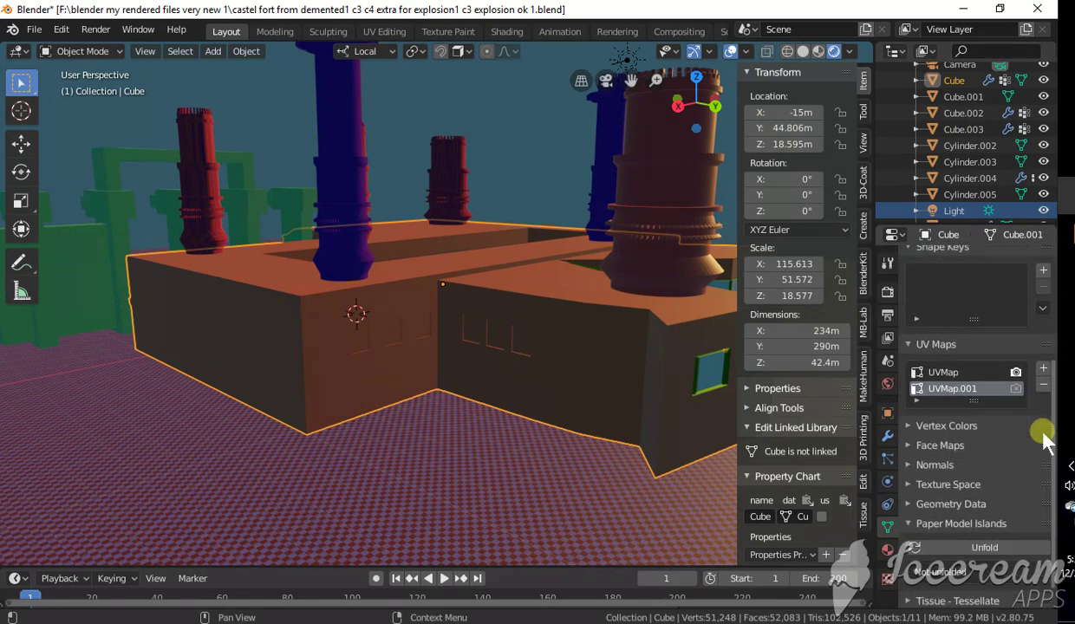
pyautogui.moveTo(1045, 440); pyautogui.dragTo(1072, 292)
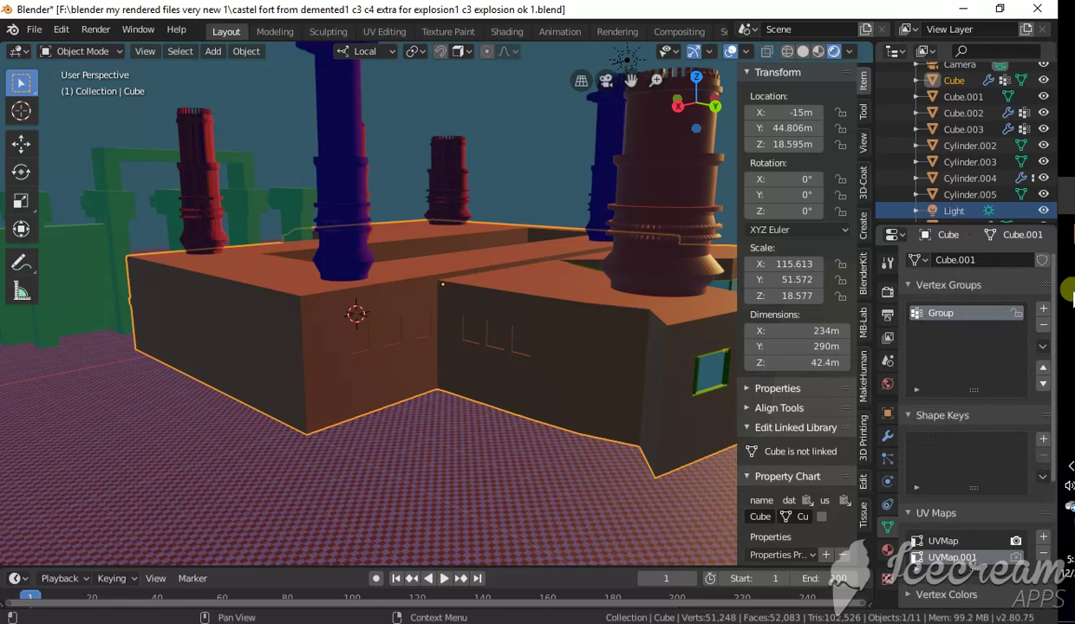
pyautogui.click(954, 347)
pyautogui.click(486, 331)
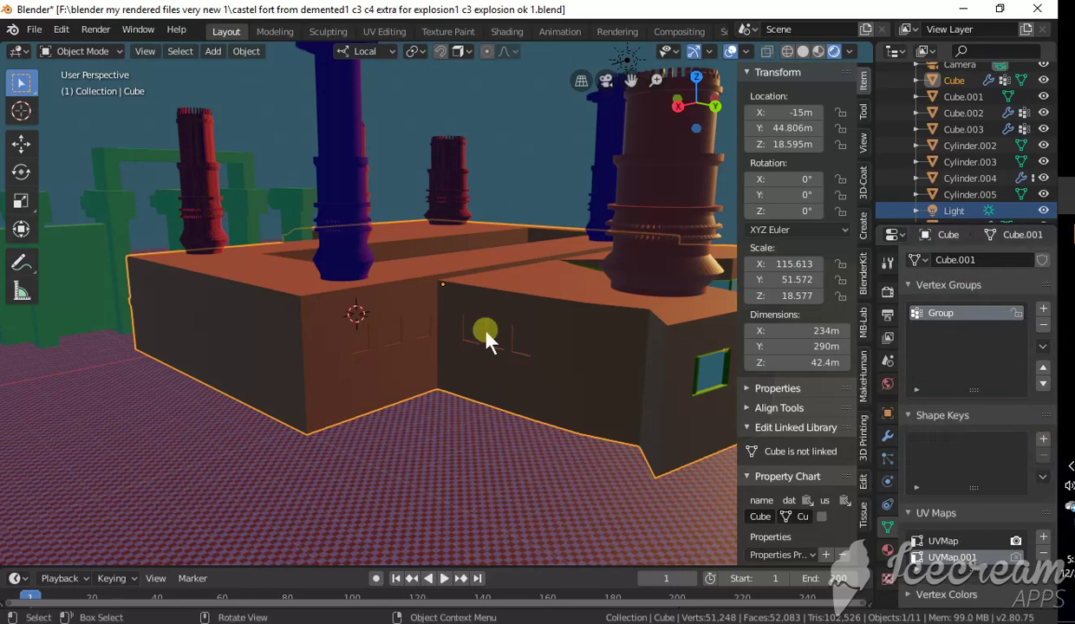
pyautogui.click(82, 51)
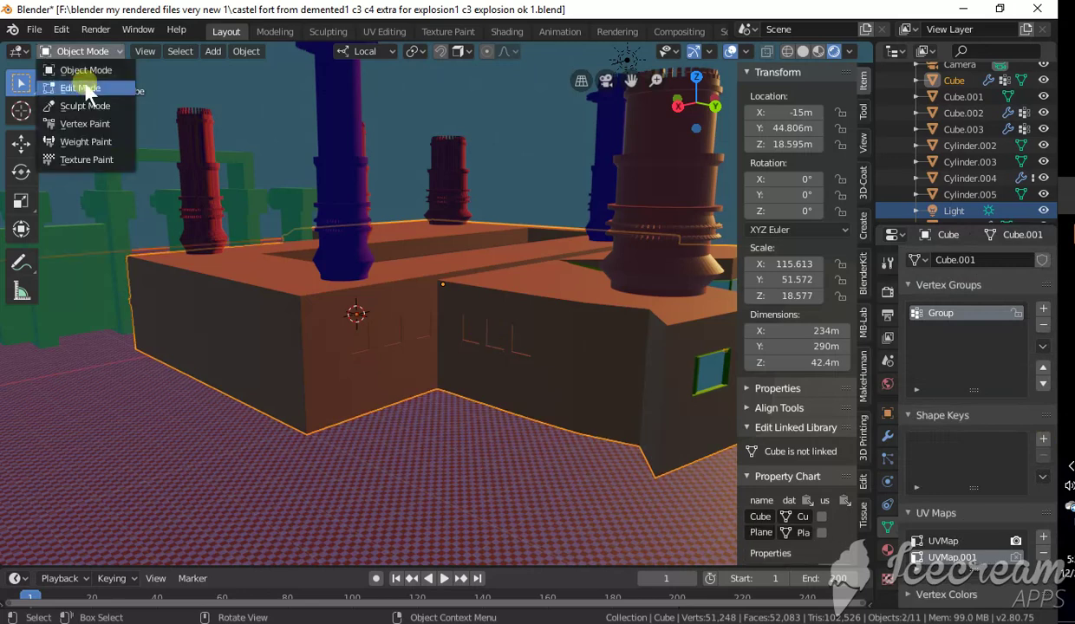
pyautogui.click(83, 87)
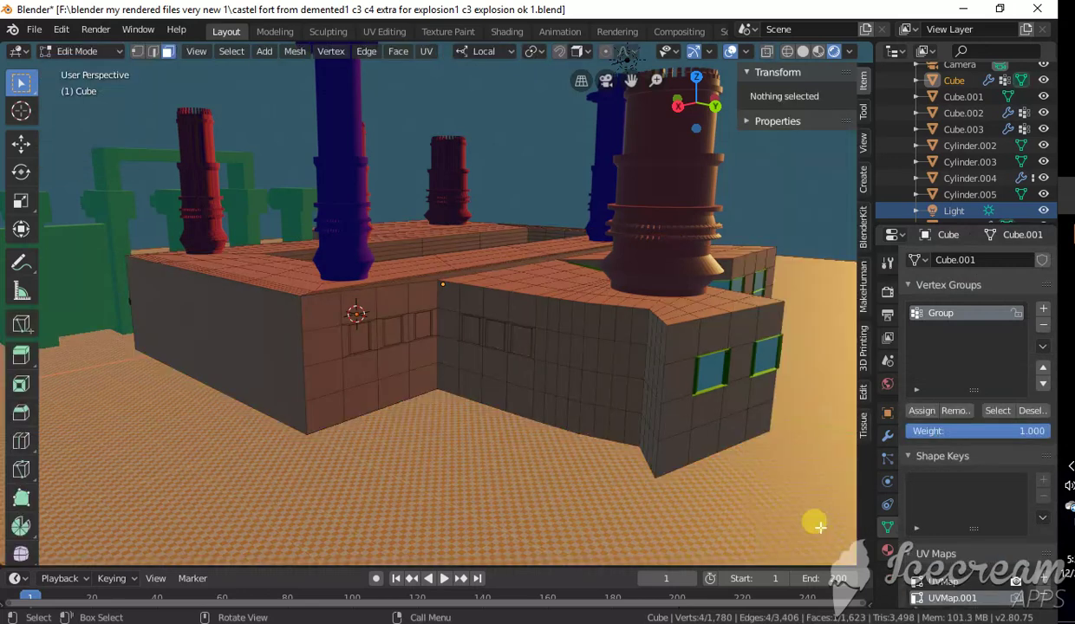
pyautogui.click(1006, 414)
pyautogui.moveTo(520, 408); pyautogui.dragTo(451, 419, button='middle')
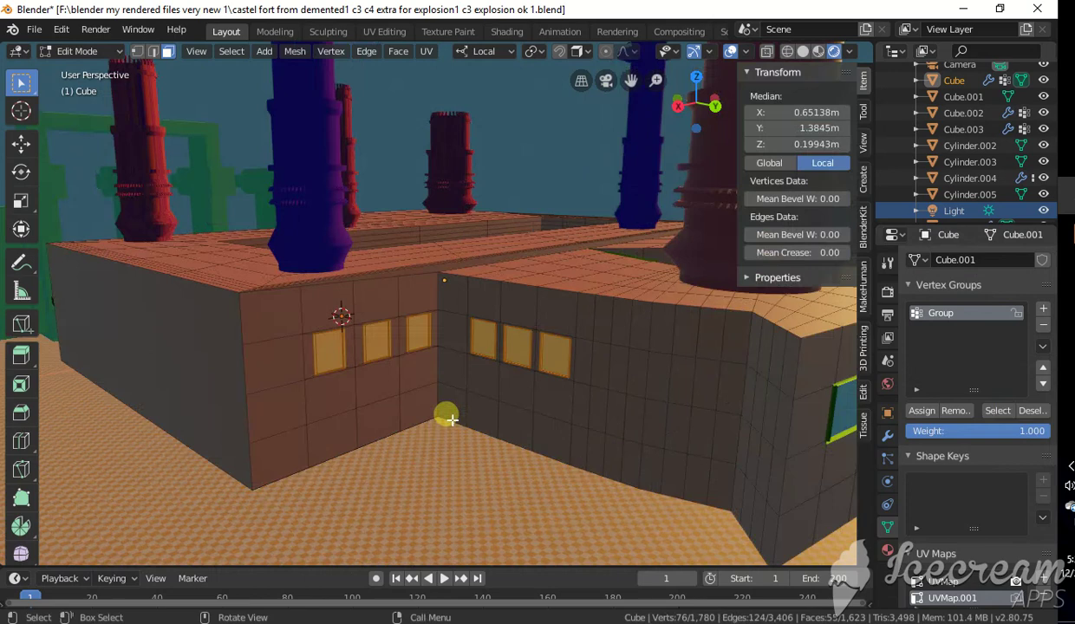
pyautogui.scroll(2, 447, 419)
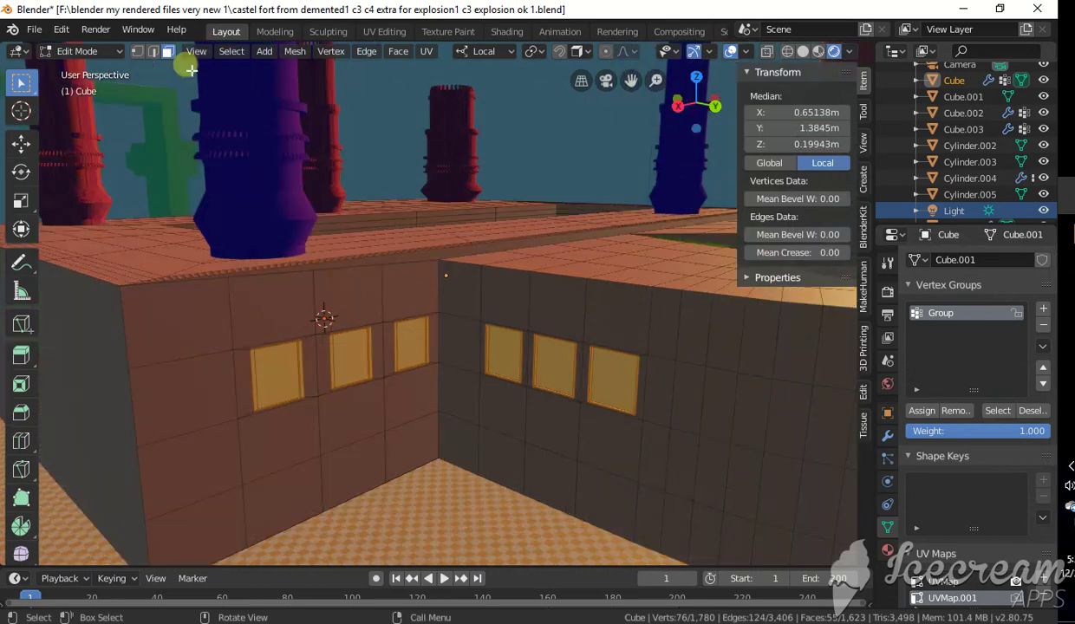
# Step: Separate the selected window faces into their own object and return to Object Mode
pyautogui.click(294, 51)
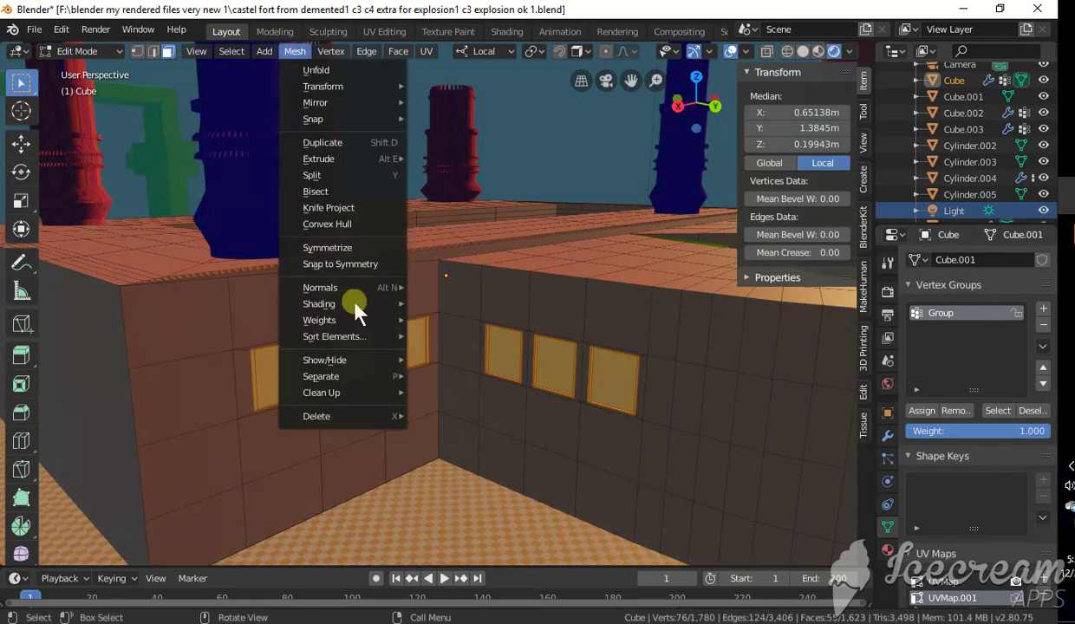
pyautogui.moveTo(334, 376)
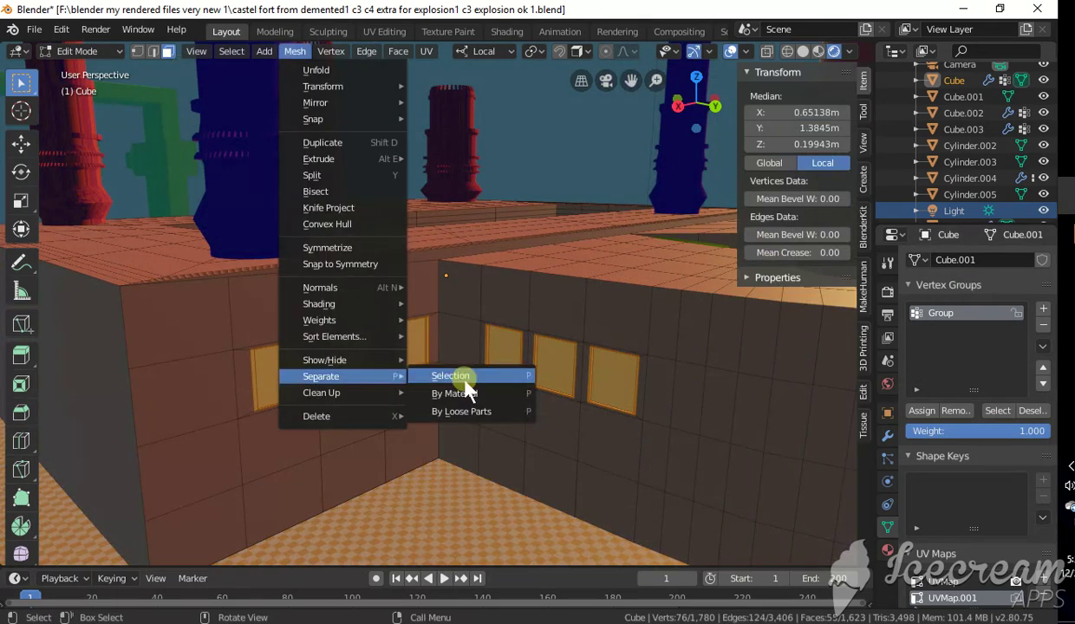
pyautogui.click(465, 383)
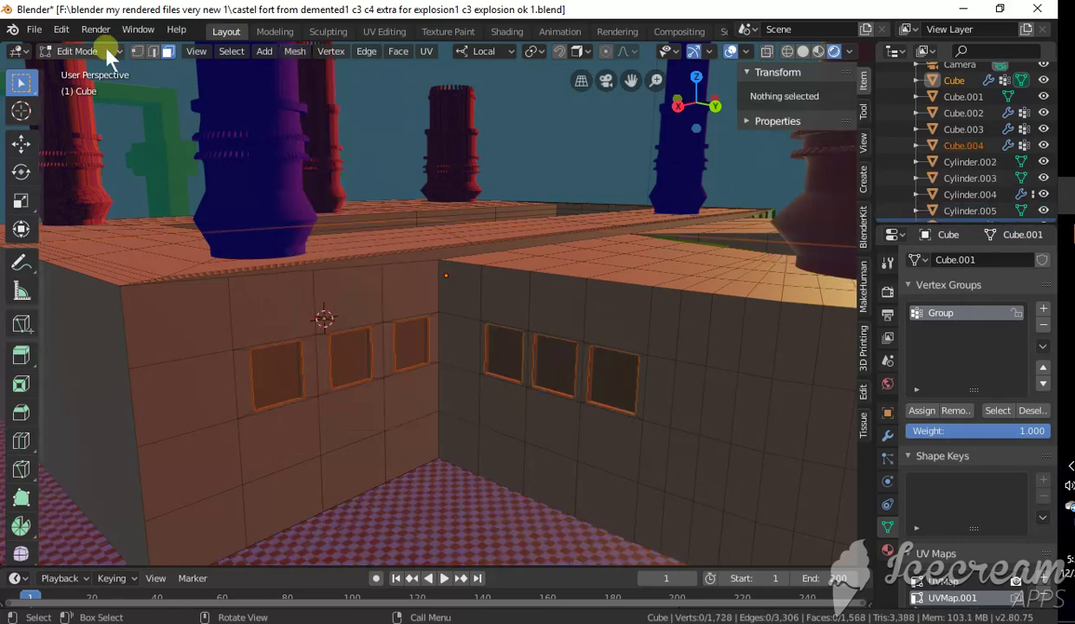
pyautogui.press('Tab')
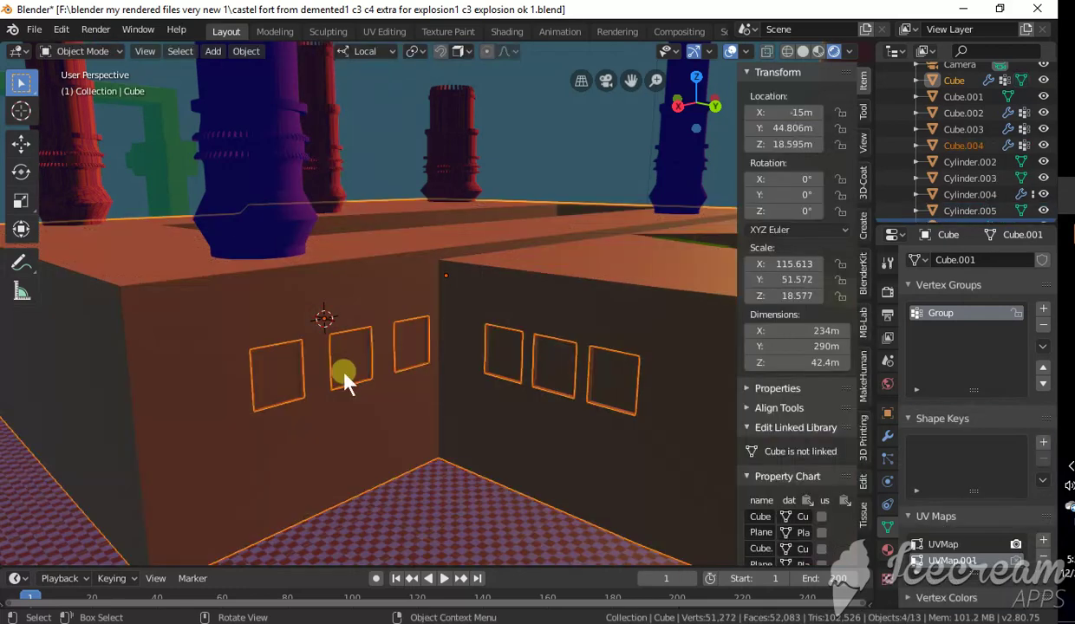
# Step: Select only the separated windows object Cube.004 and make its Material.003 single-user
pyautogui.press('h')
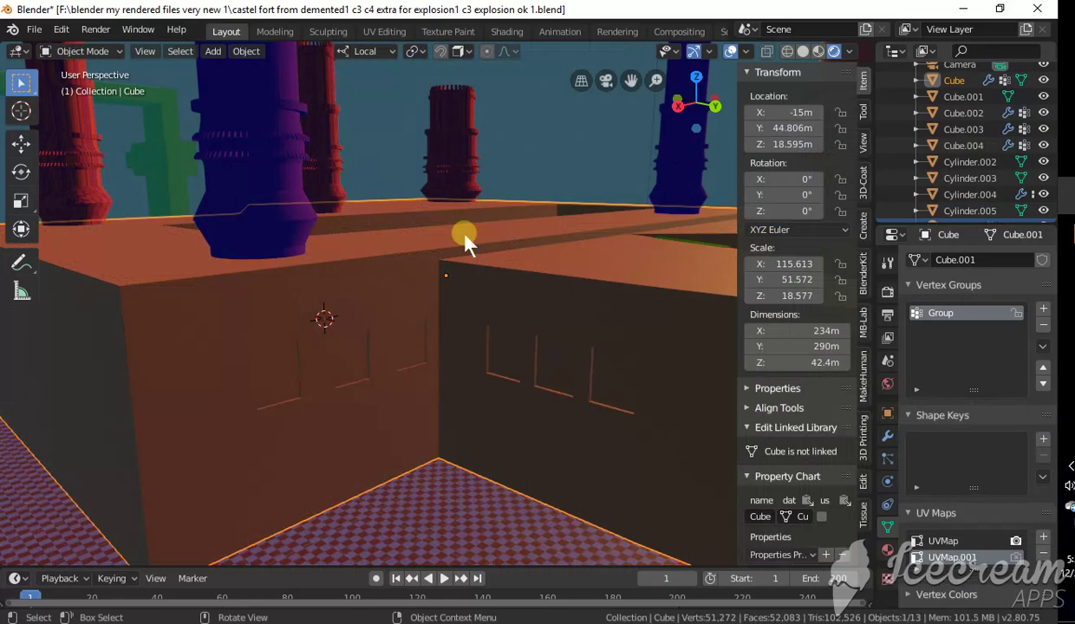
pyautogui.hotkey('alt', 'h')
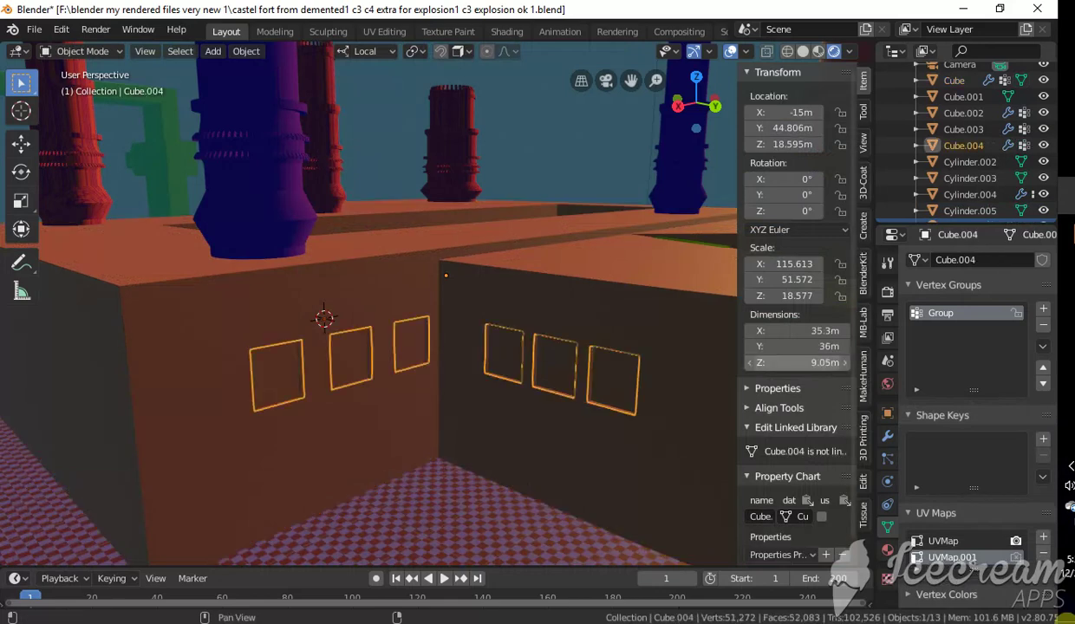
pyautogui.click(887, 550)
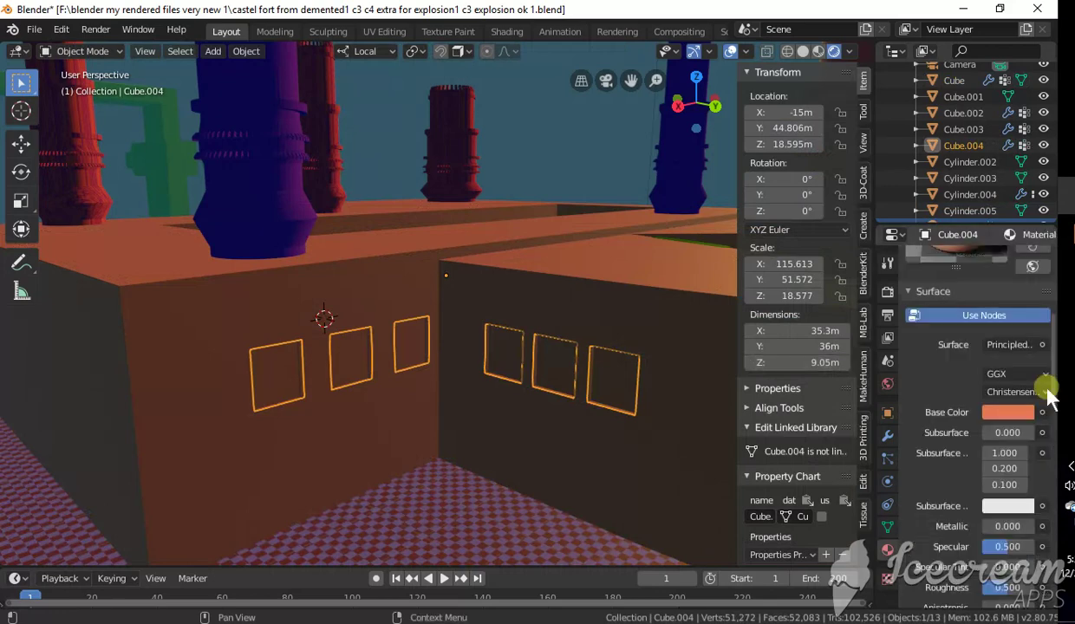
pyautogui.scroll(5, 973, 334)
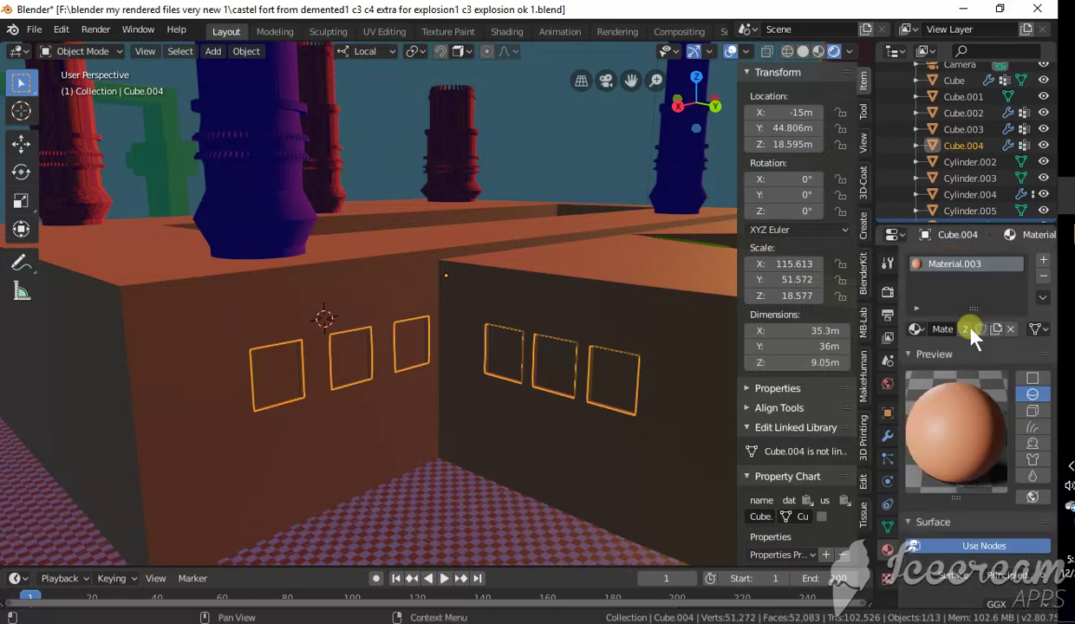
pyautogui.scroll(-3, 1058, 348)
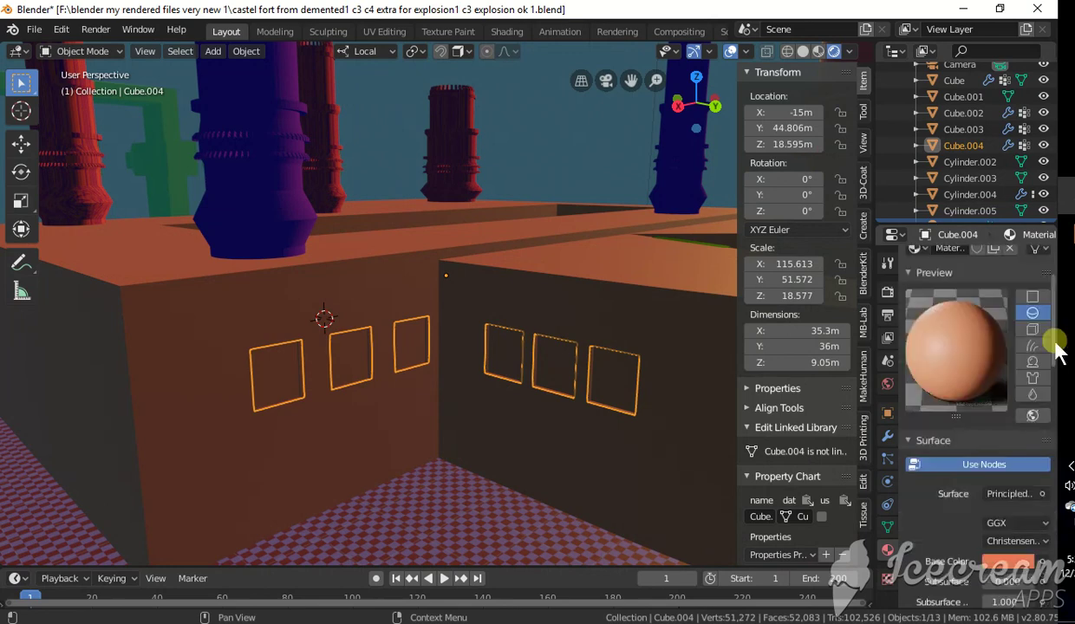
# Step: Open the choice of surface shaders for the separated windows' material
pyautogui.scroll(-2, 1011, 431)
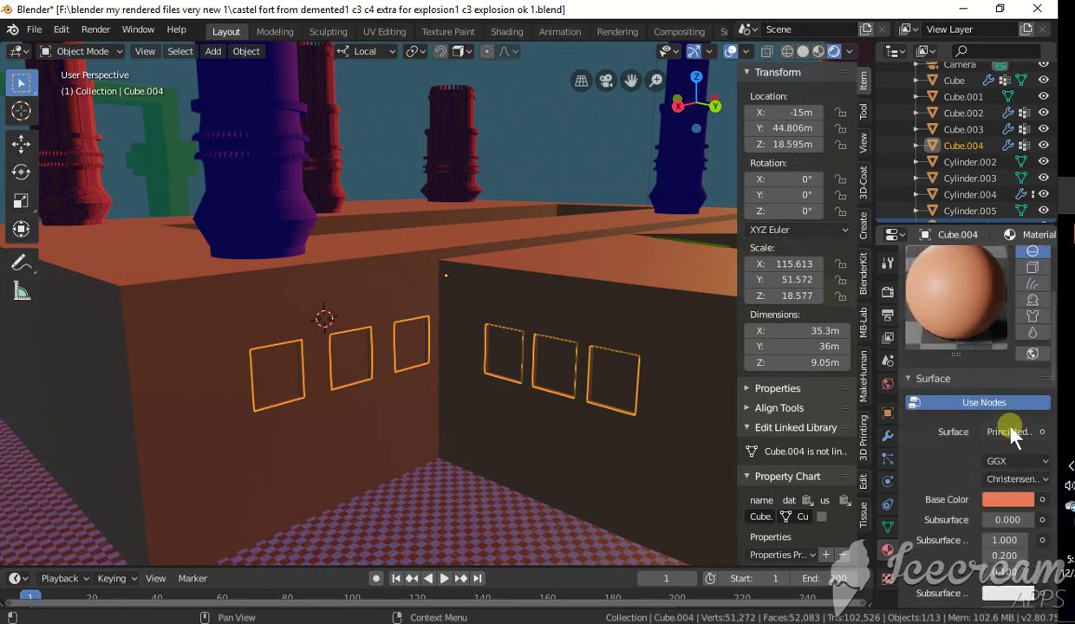
pyautogui.click(1011, 431)
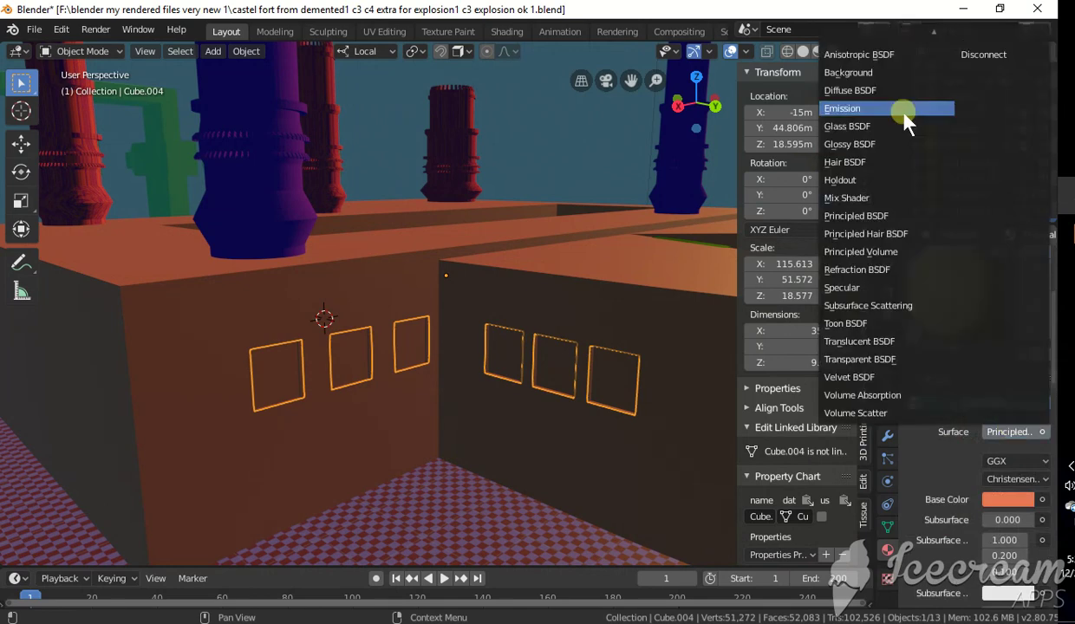